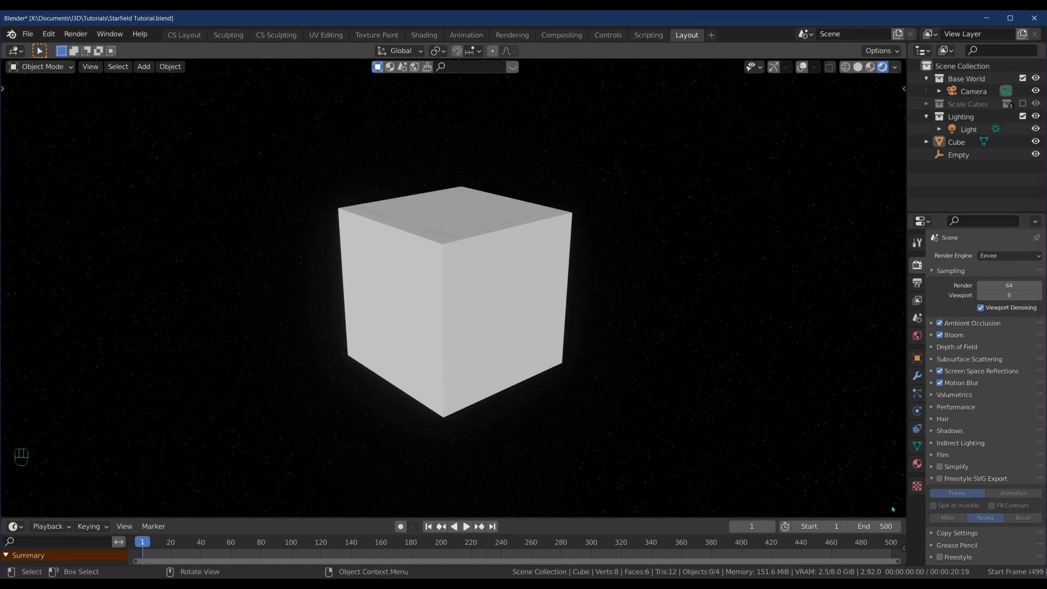
Split the 3D viewport and turn the new area into a Shader Editor showing the World shader's nodes
drag(903, 514, 423, 494)
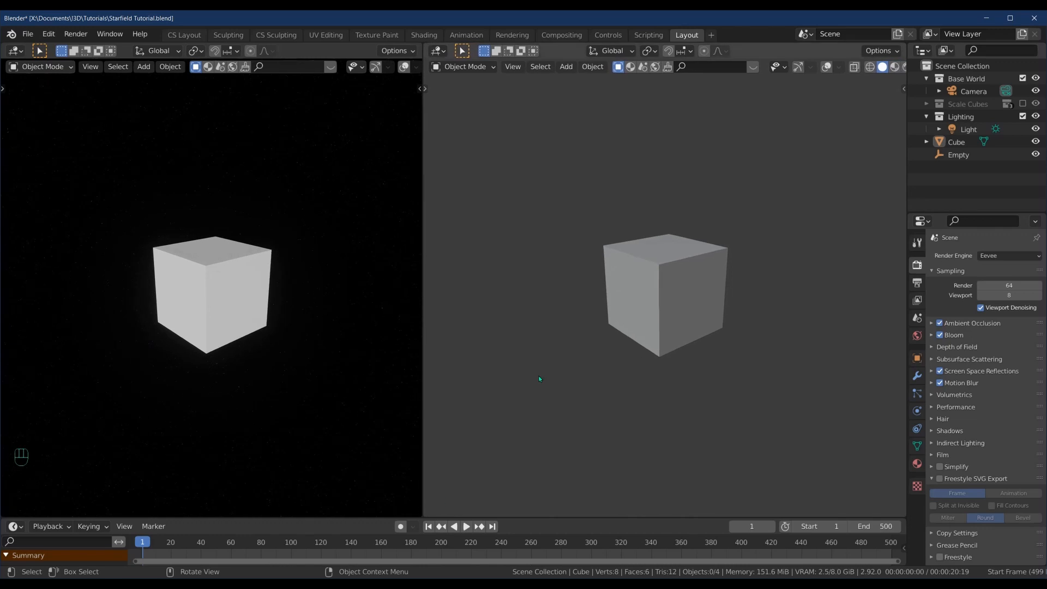
click(440, 51)
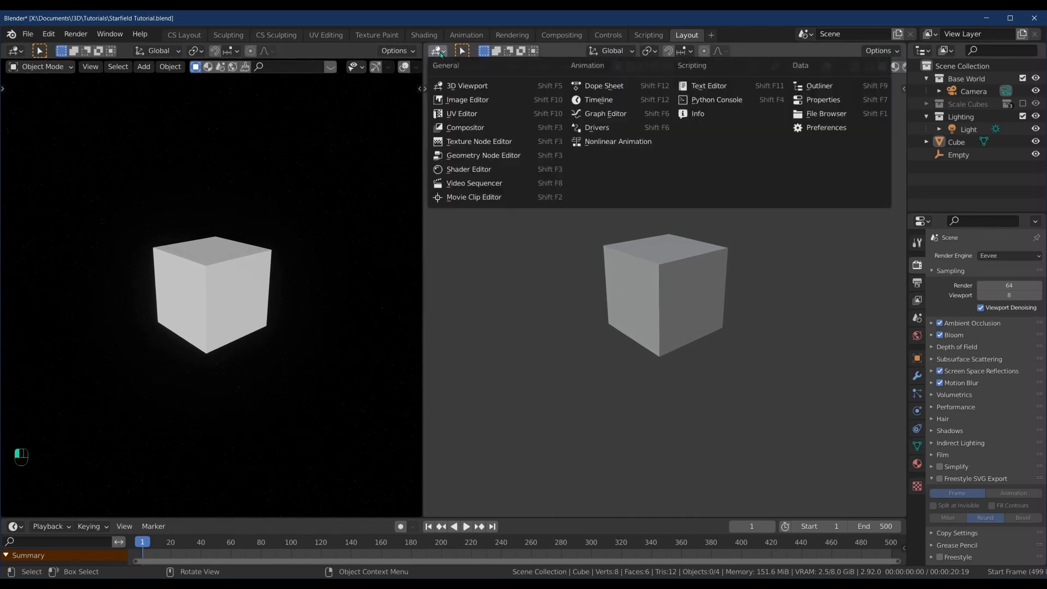
click(463, 169)
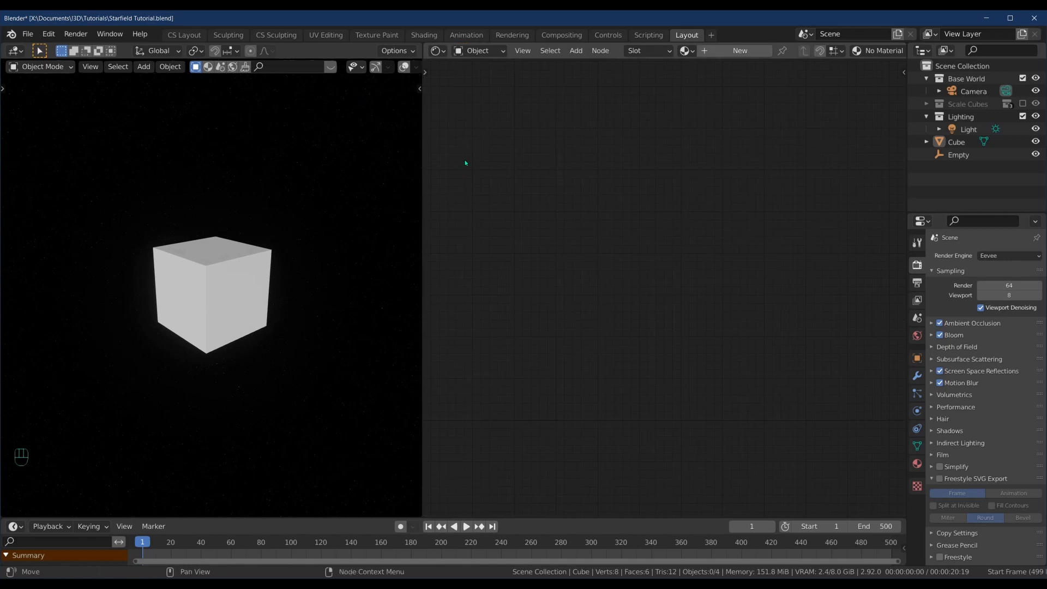
click(480, 51)
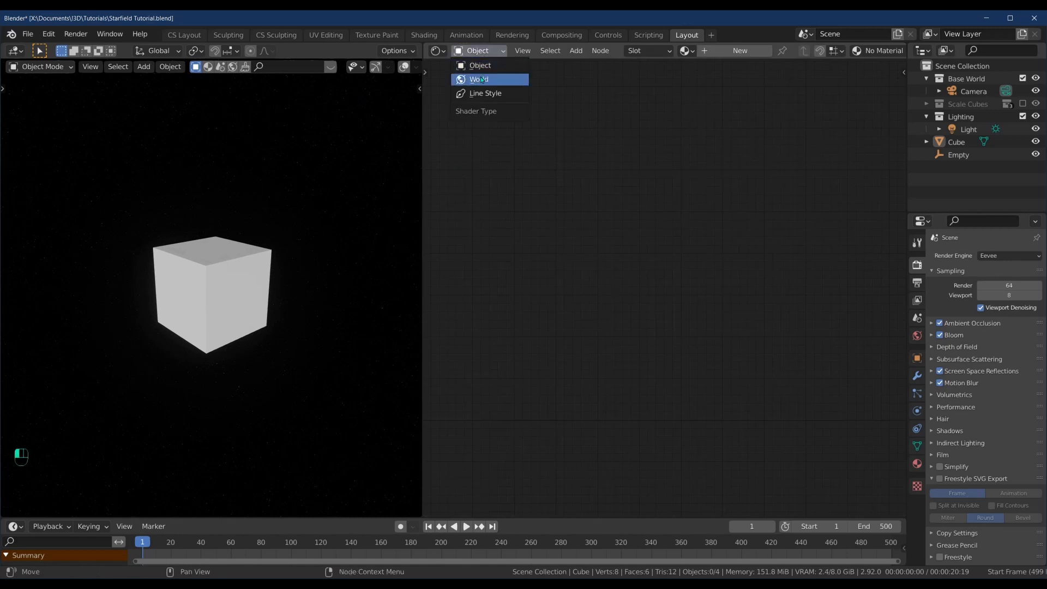
click(480, 80)
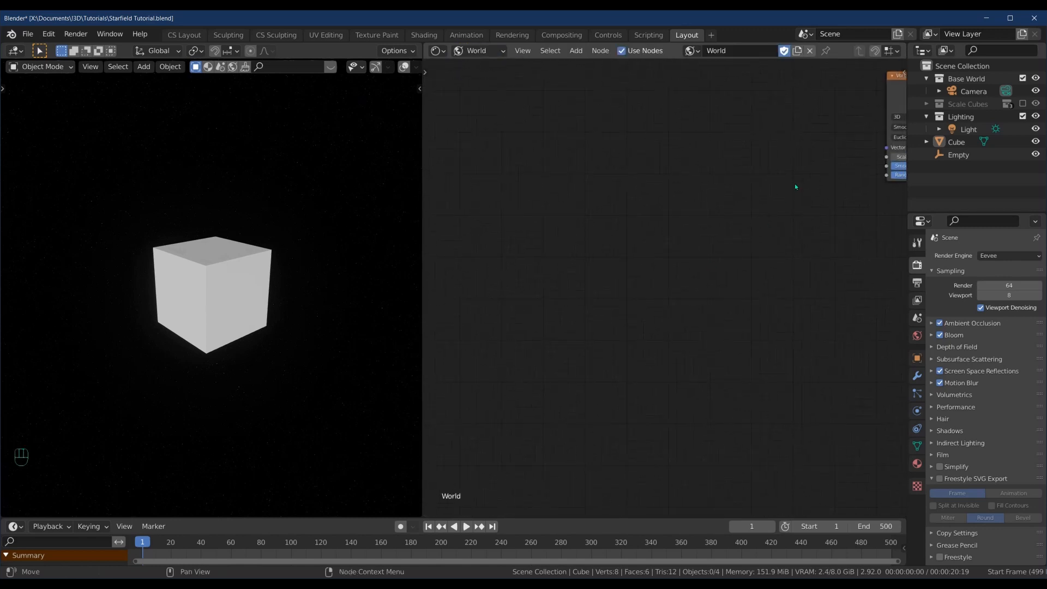
middle_drag(794, 184, 577, 210)
middle_drag(832, 201, 625, 267)
scroll(634, 273, down, 1)
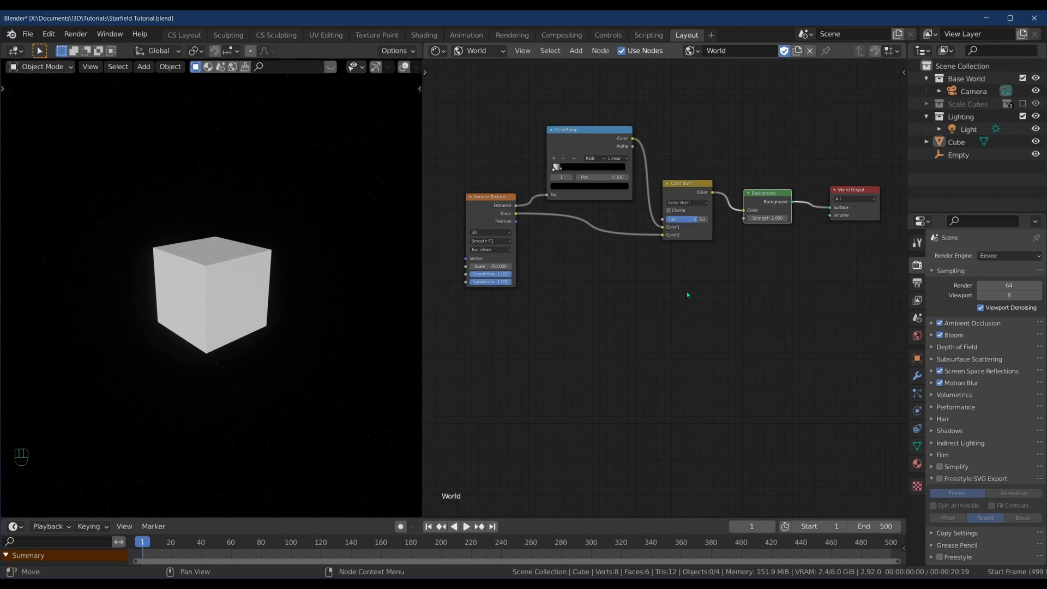
Add a Noise Texture node below the Voronoi Texture node
click(532, 327)
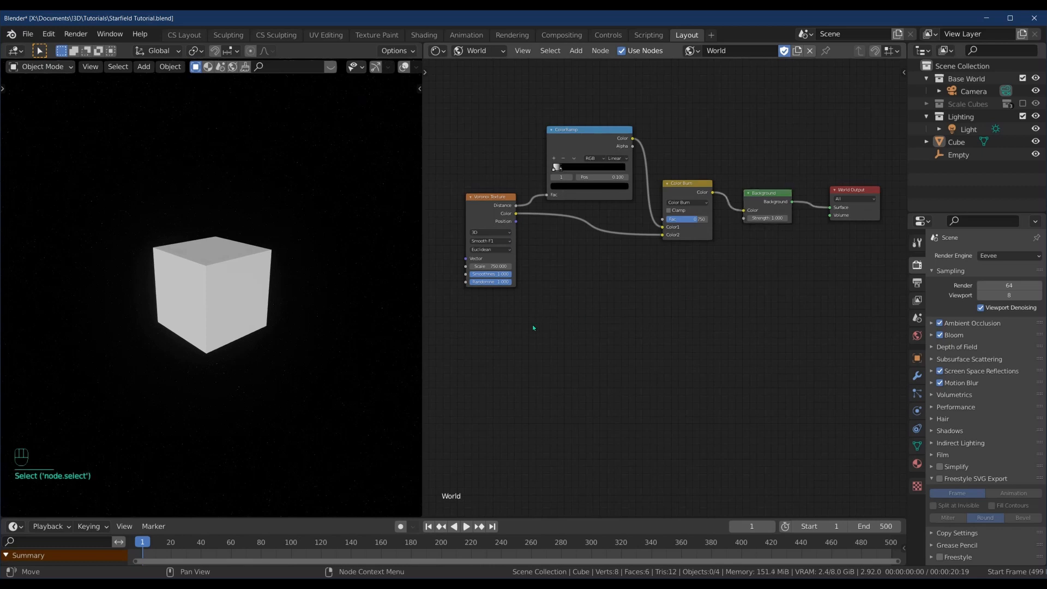
key(shift+a)
click(533, 325)
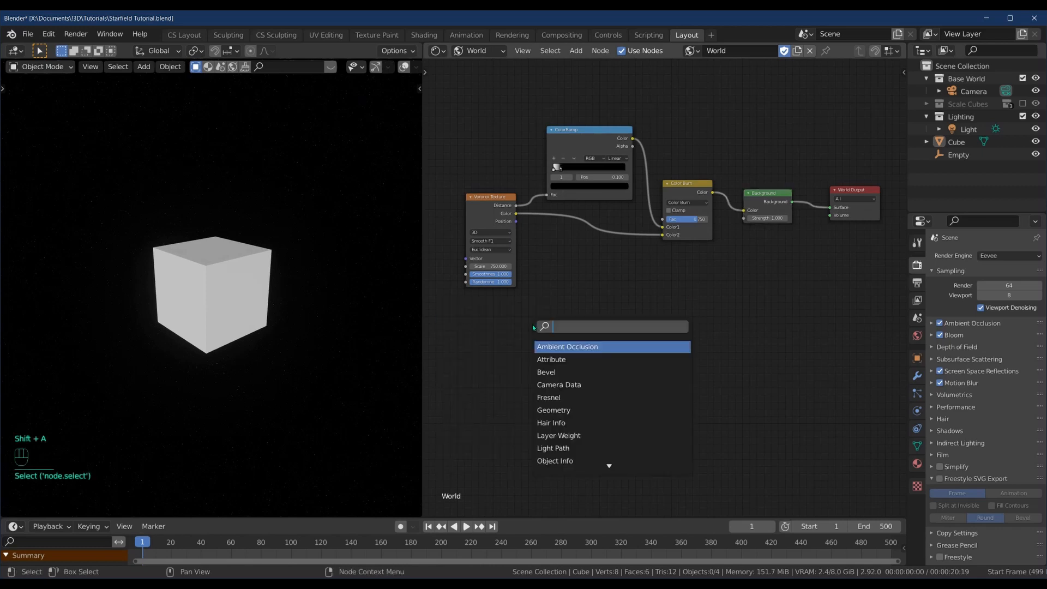
text(noise)
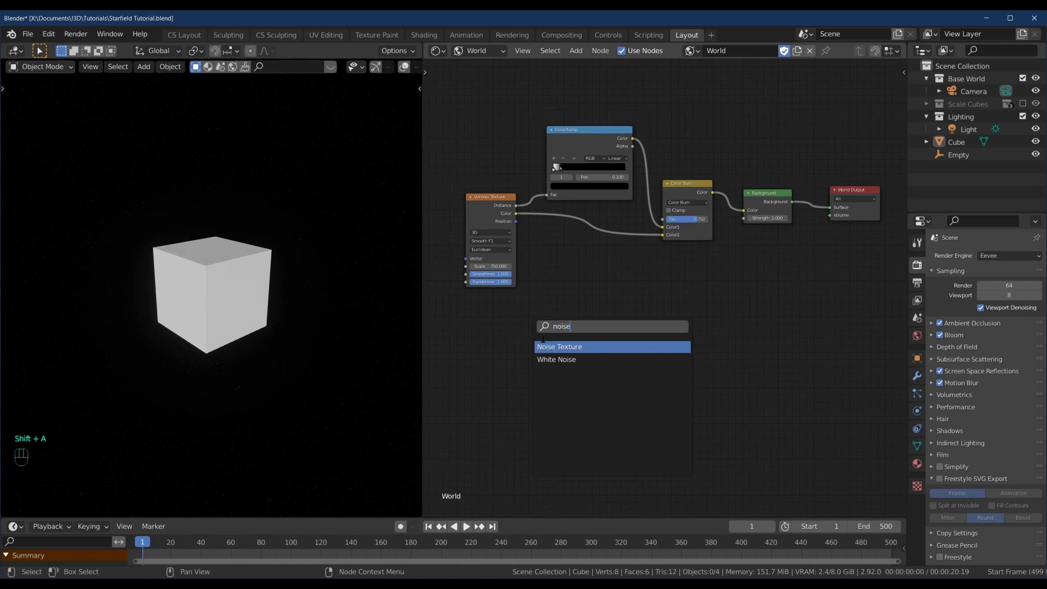
click(558, 347)
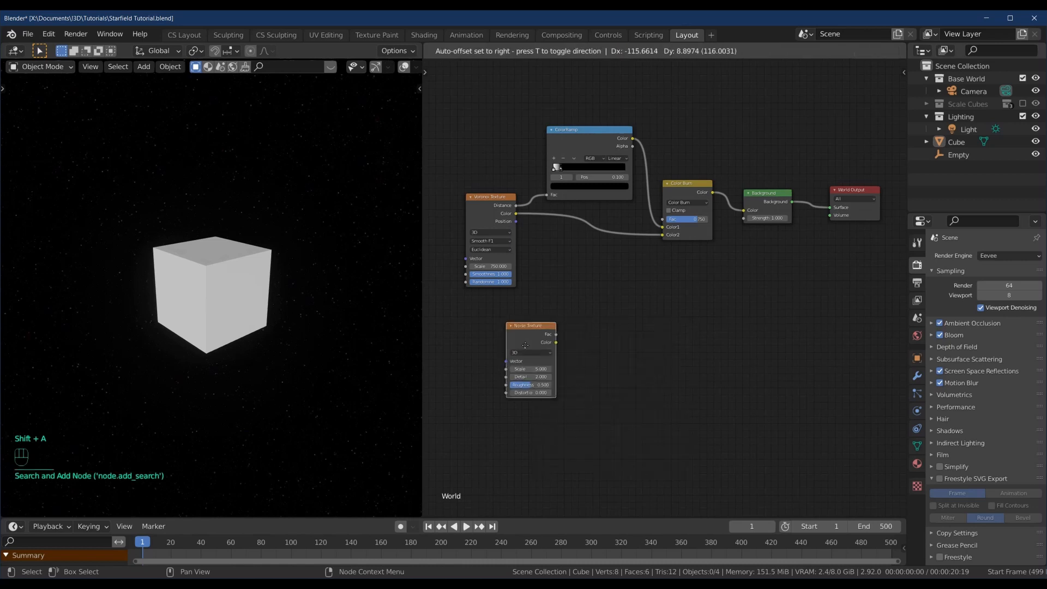
Add a ColorRamp node beside the Noise Texture and link the noise's Fac output to the ramp's Fac input
key(shift+a)
click(584, 342)
text(co)
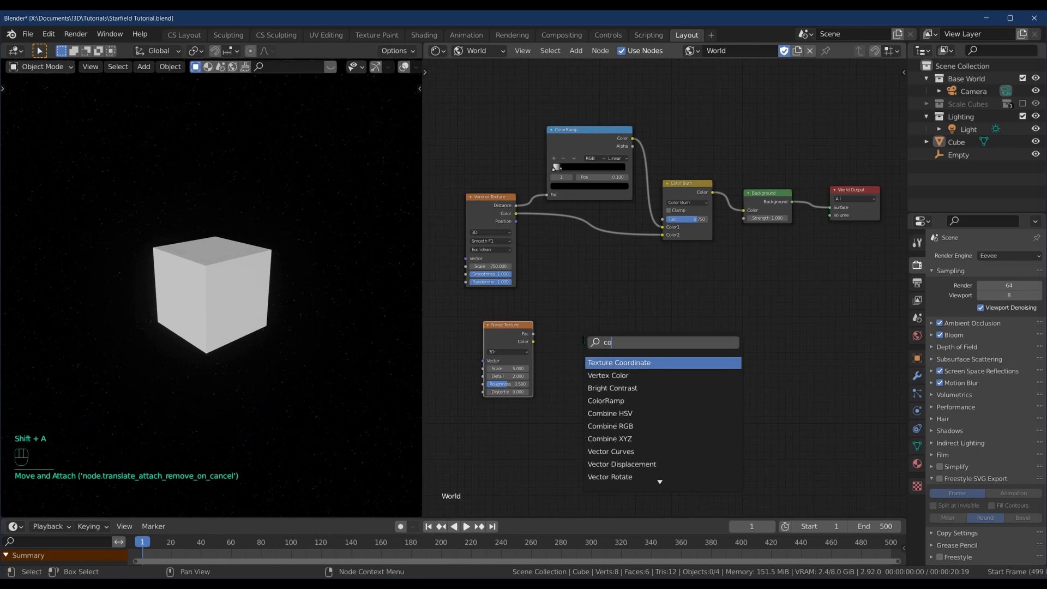
text(lorr)
click(585, 362)
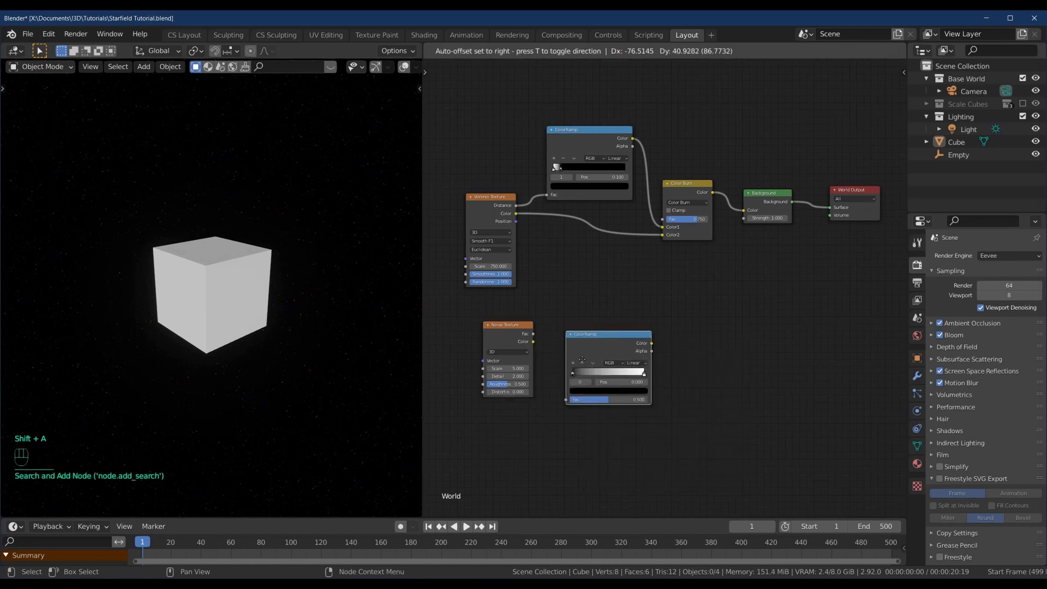
click(569, 349)
drag(533, 333, 554, 390)
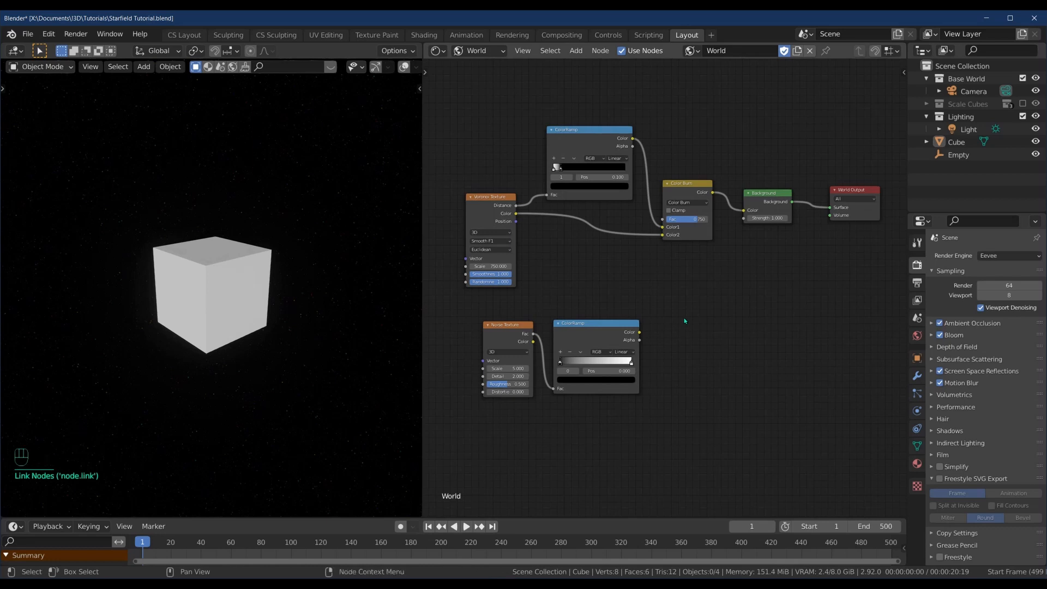
Add a Hue/Saturation node and link the new ColorRamp's Color output to its Color input
key(shift+a)
text(hue)
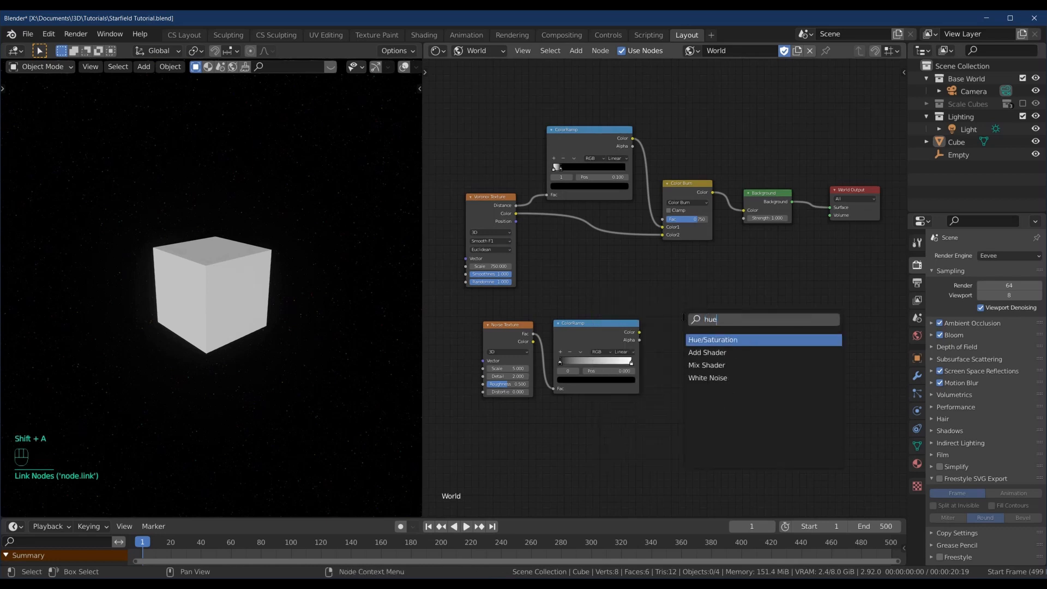
key(Return)
click(714, 325)
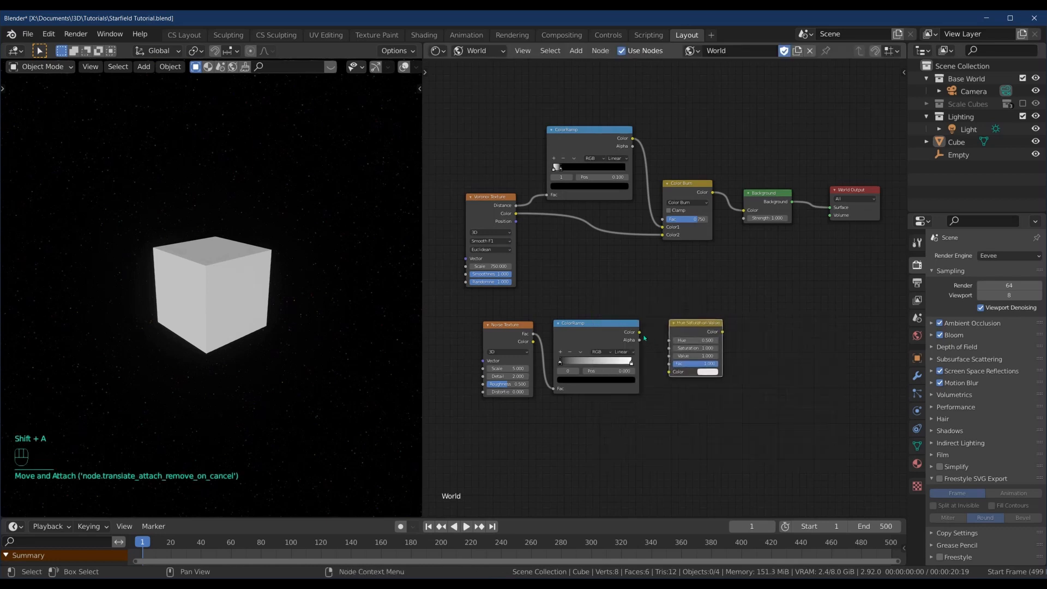
drag(640, 334, 669, 371)
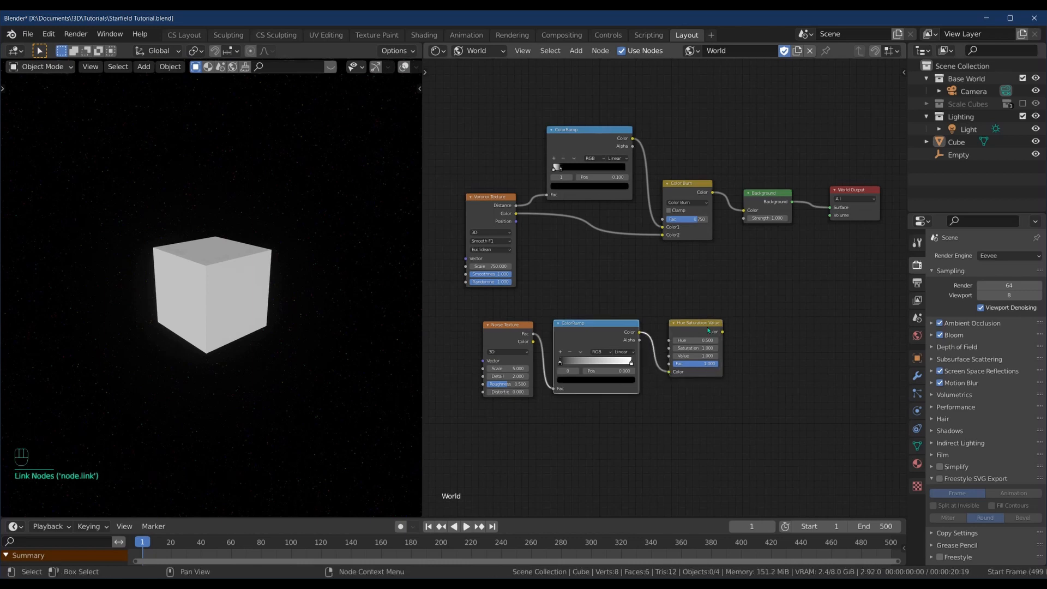
Add a second Background node and feed its Color input from the Hue/Saturation node
click(762, 335)
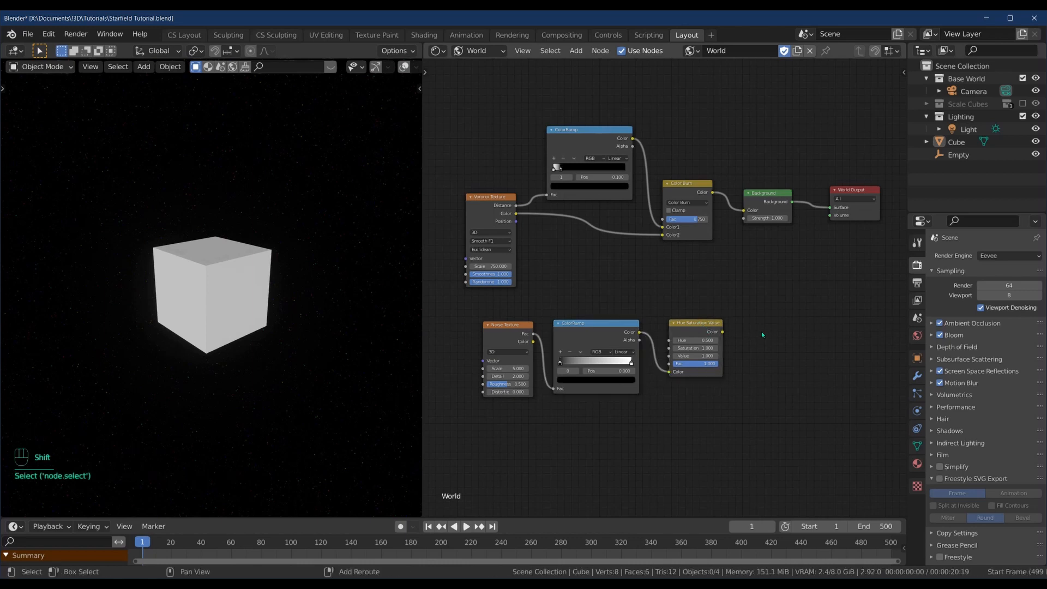
key(shift+a)
text(bac)
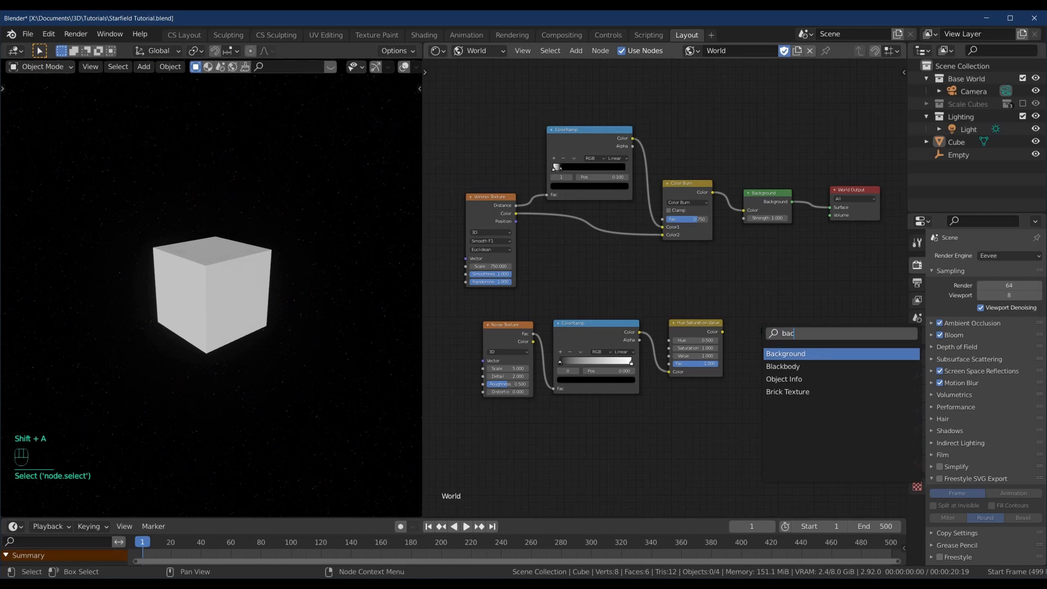
click(784, 352)
click(779, 345)
drag(723, 331, 754, 345)
click(775, 327)
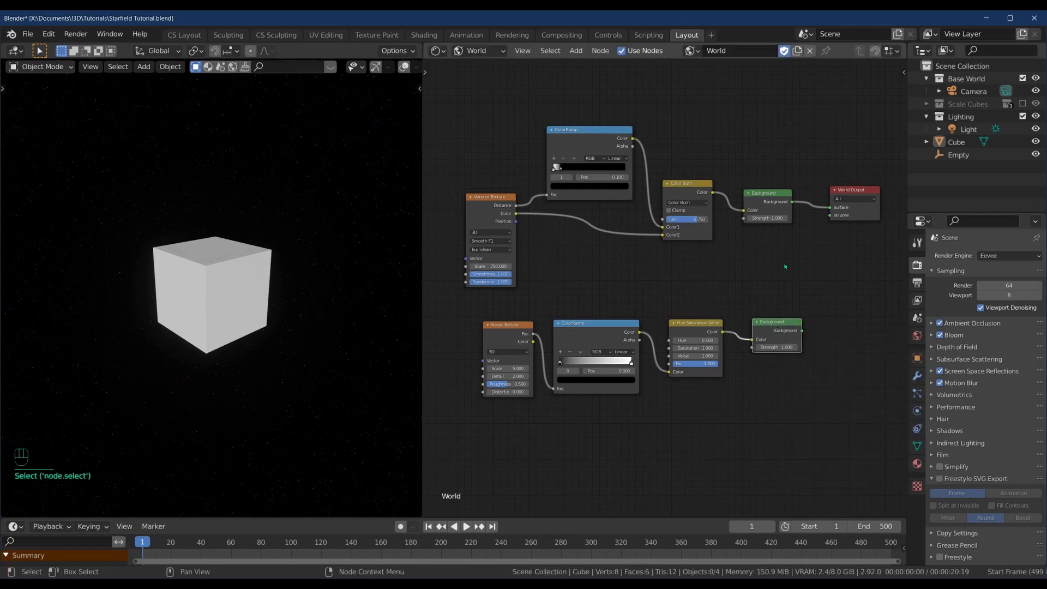
Insert an Add Shader between the original Background and World Output, and link the second Background to its free Shader input
click(771, 195)
key(shift+a)
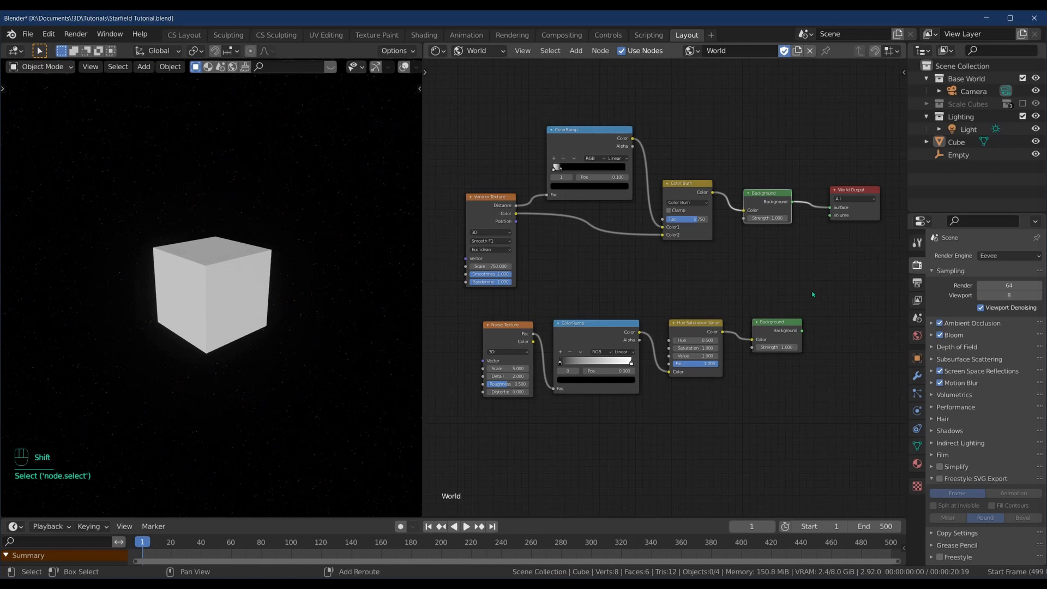
text(add)
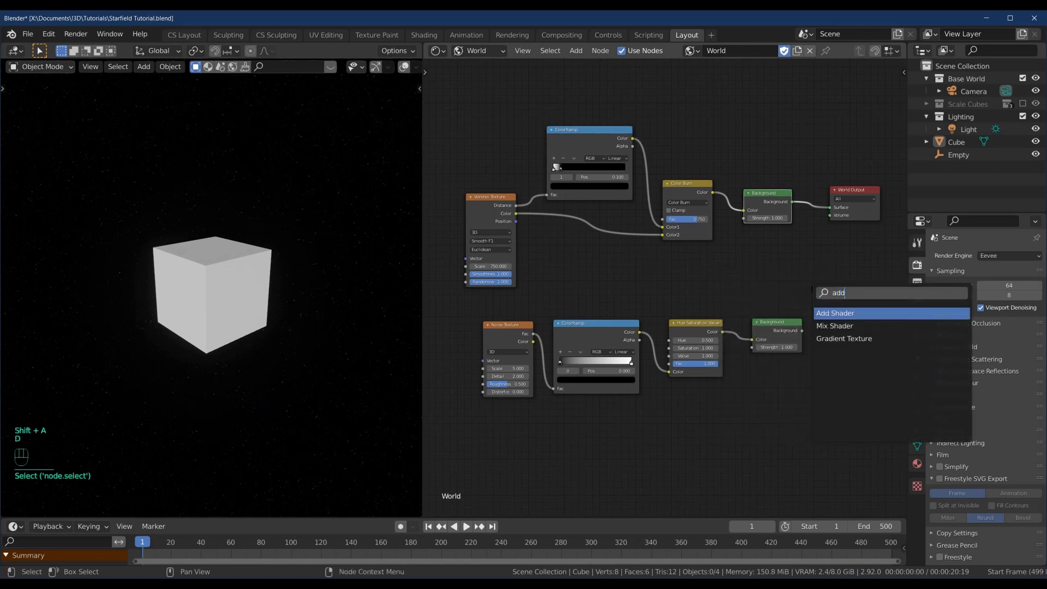
key(Return)
click(845, 217)
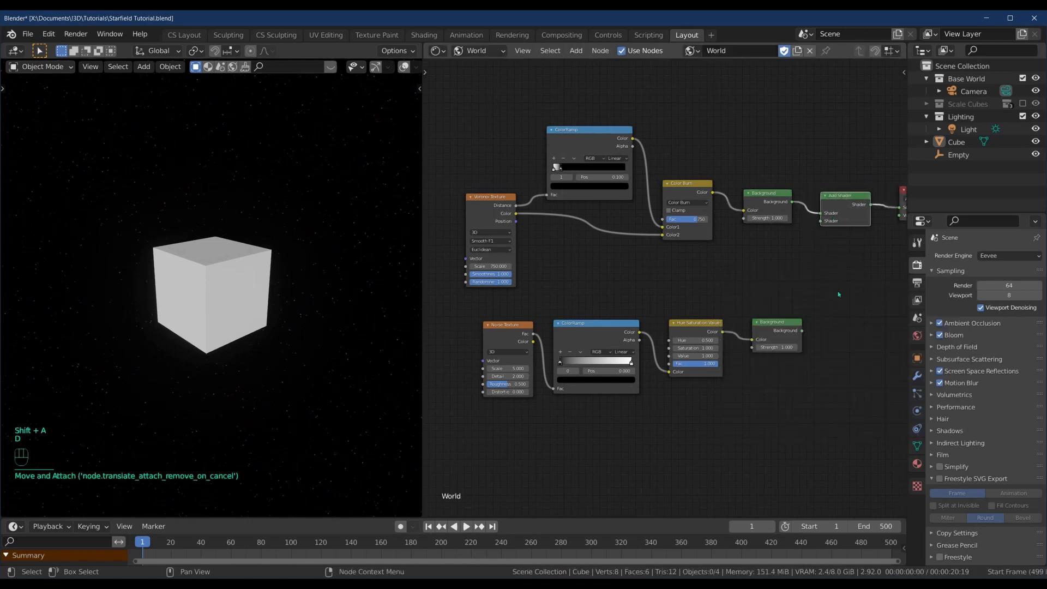
drag(802, 330, 821, 221)
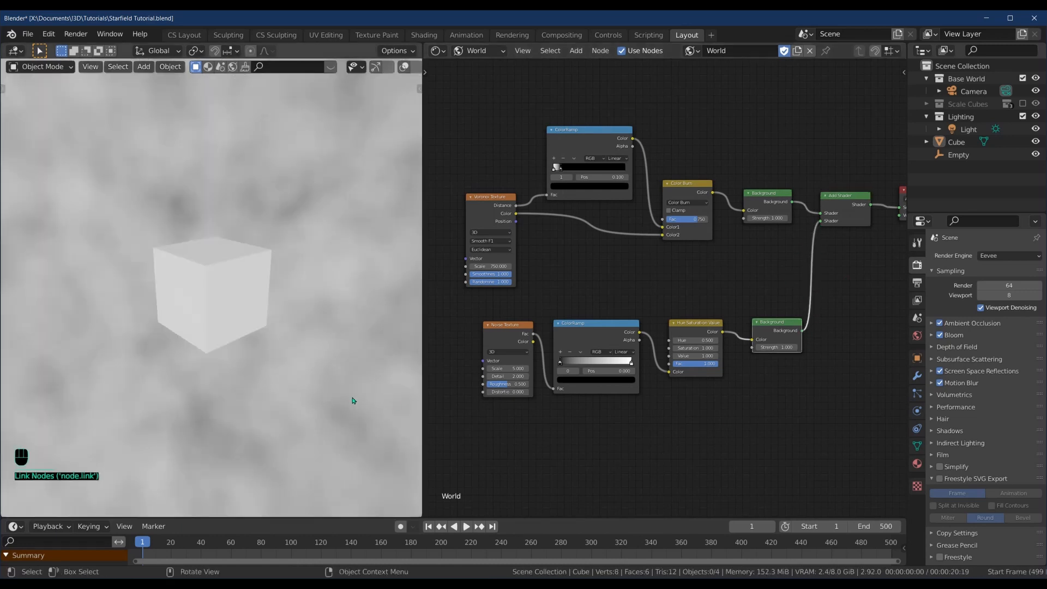
middle_drag(351, 398, 240, 415)
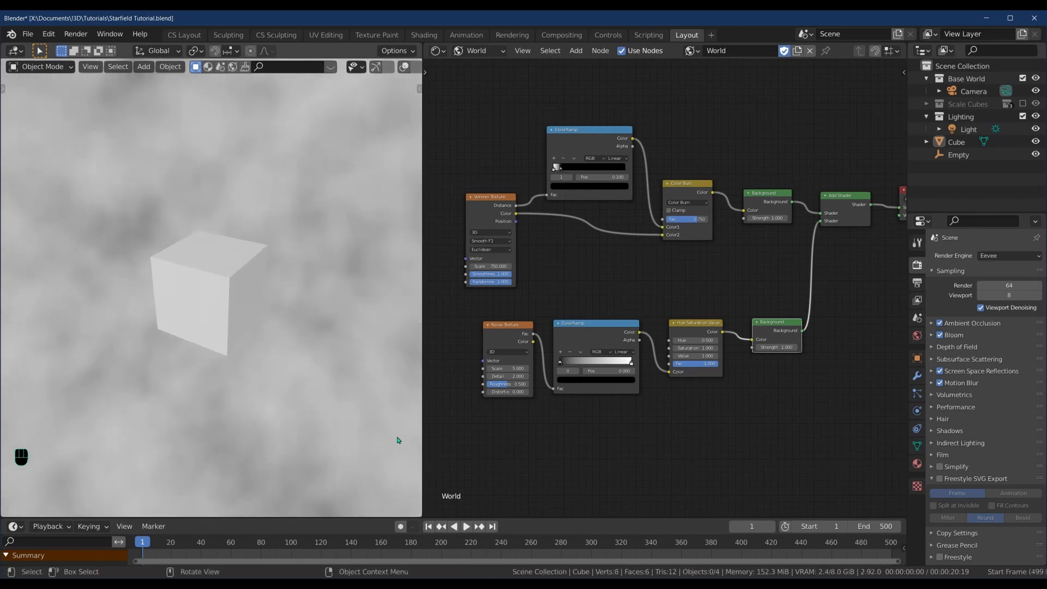
Set the lower ColorRamp's interpolation to B-Spline and move its black stop to about 0.78
click(624, 352)
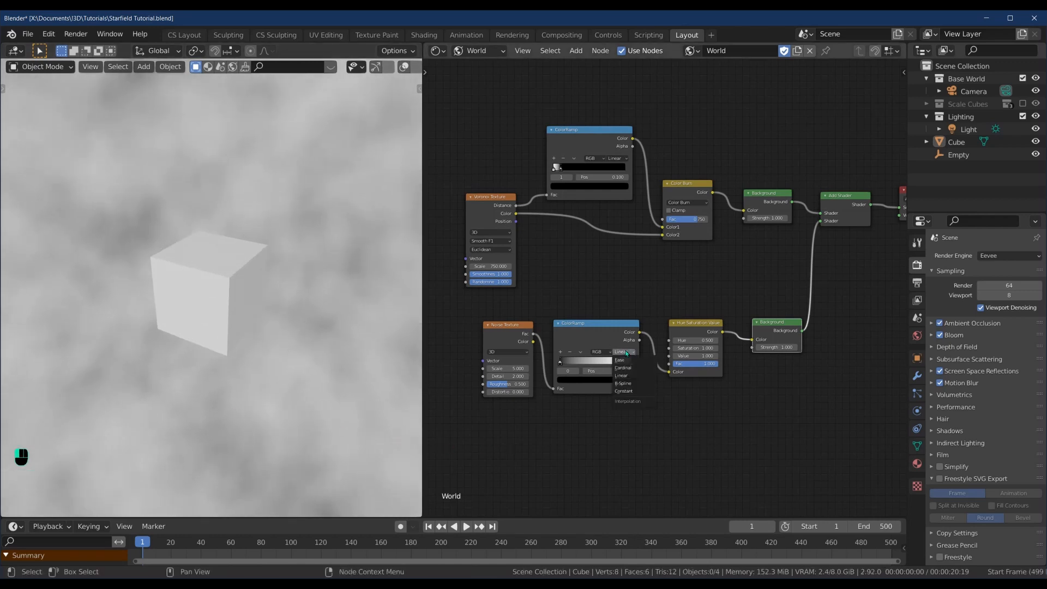
click(623, 384)
drag(560, 365, 624, 370)
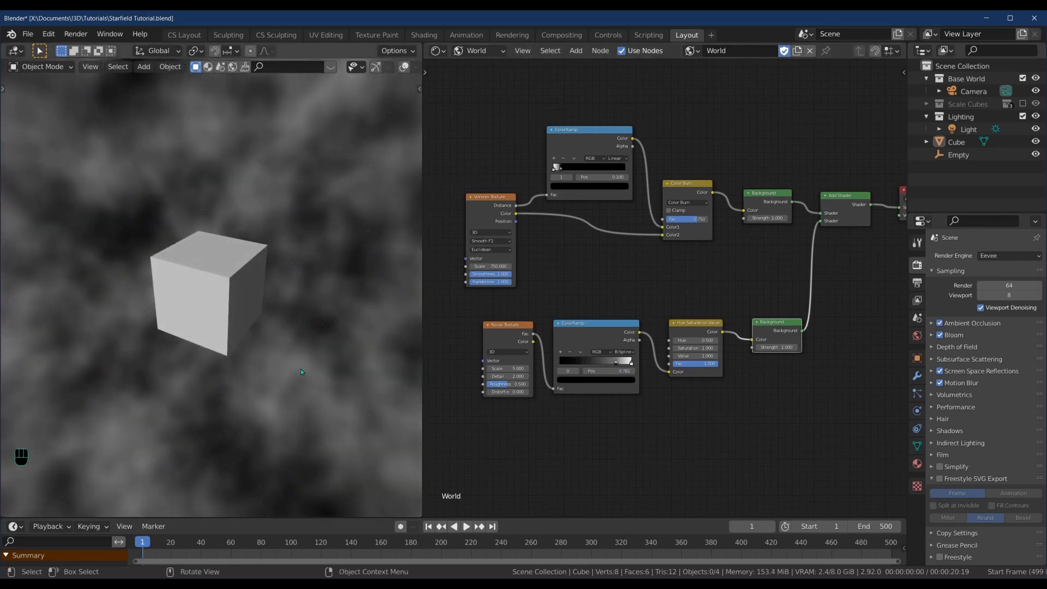
middle_drag(300, 368, 192, 339)
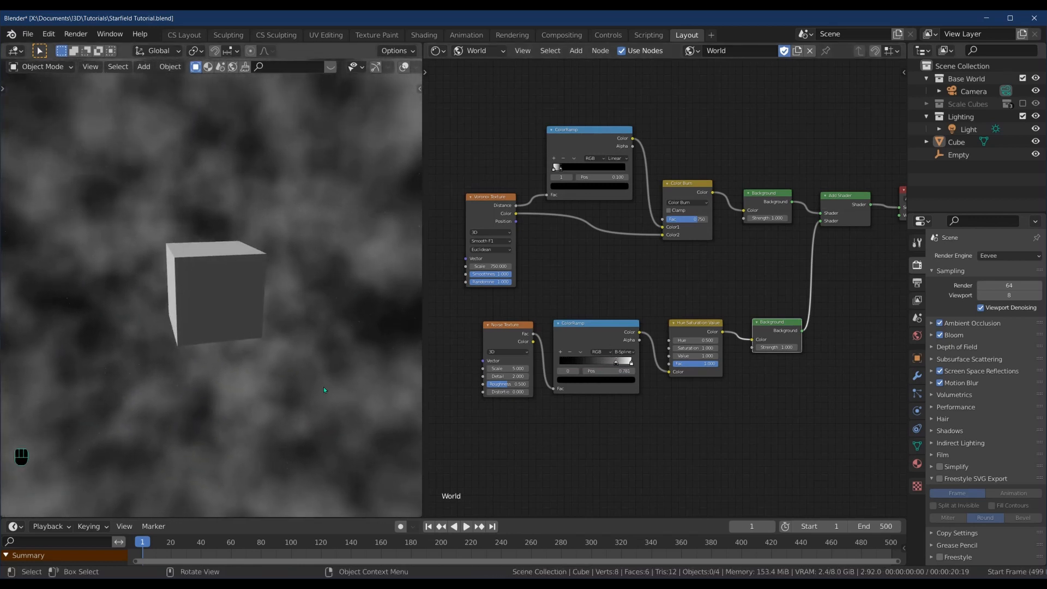
middle_drag(543, 451, 612, 425)
drag(787, 405, 561, 281)
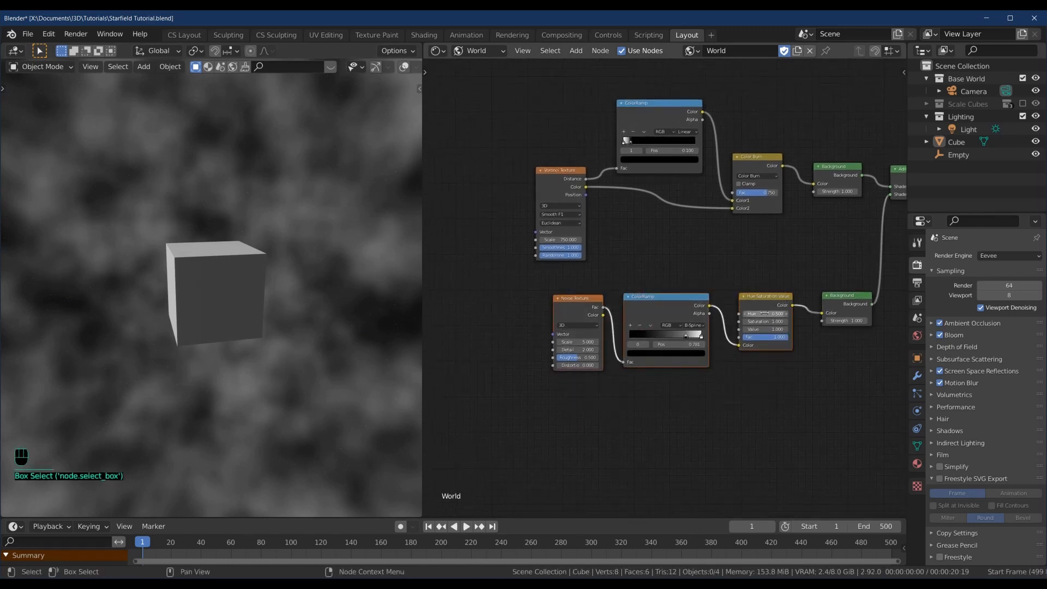
click(650, 431)
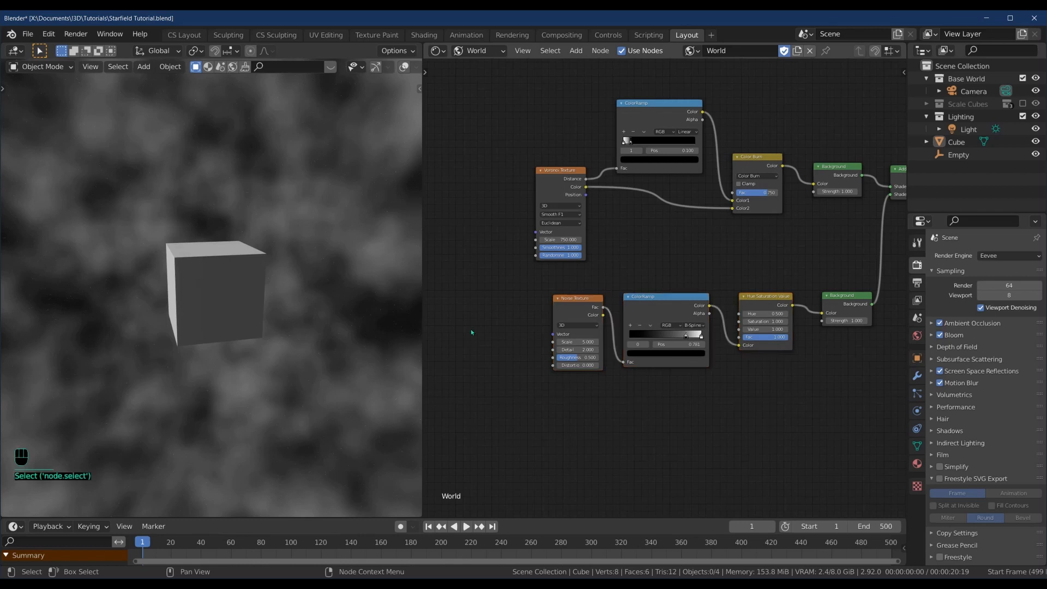
Add a Value node in front of the Noise Texture and place a duplicate of it below
key(shift+a)
click(458, 315)
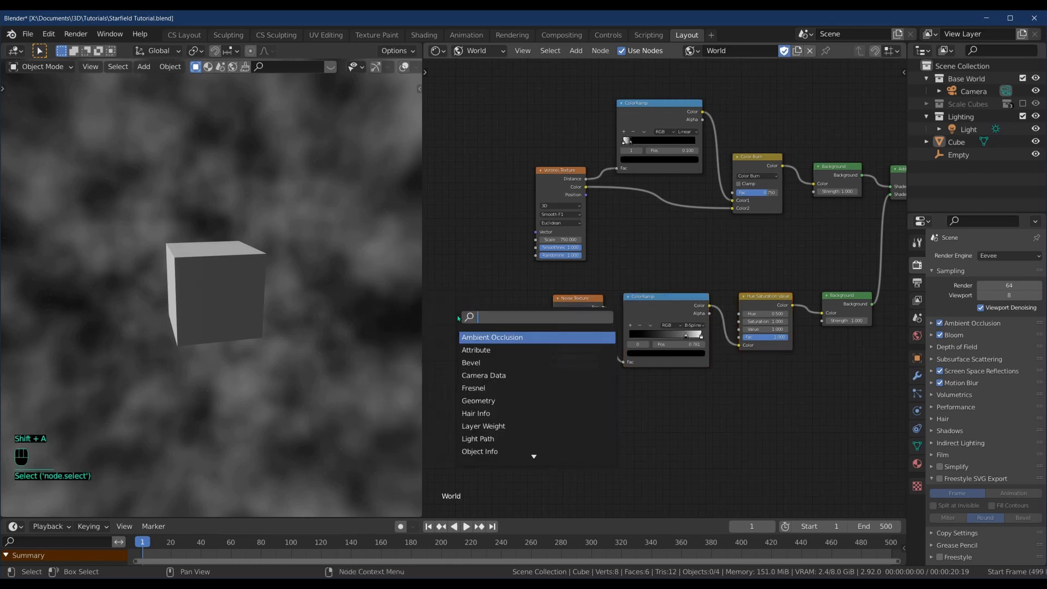
text(value)
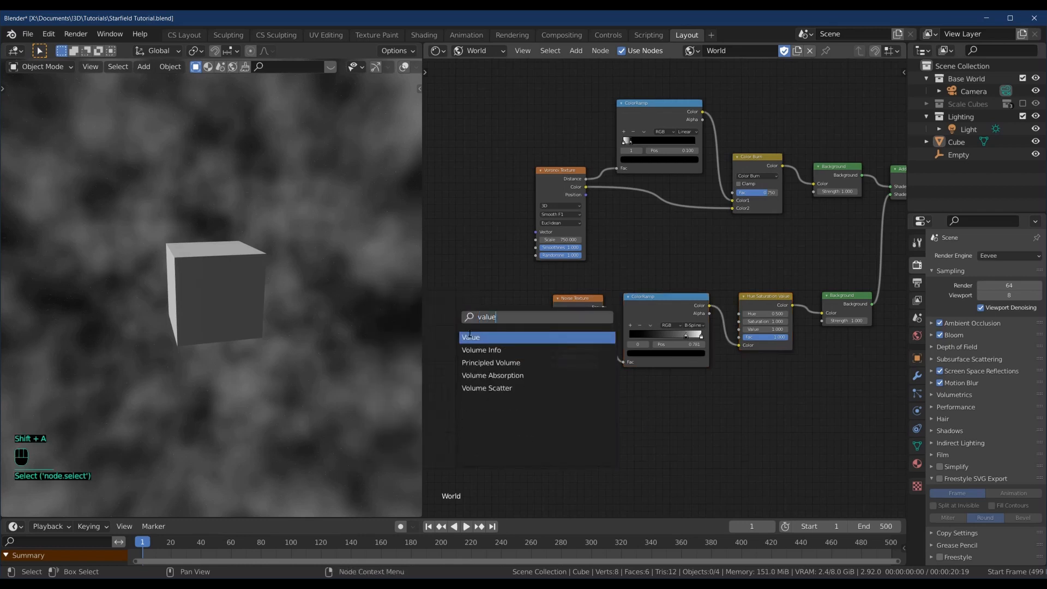
click(470, 334)
click(456, 296)
key(shift+d)
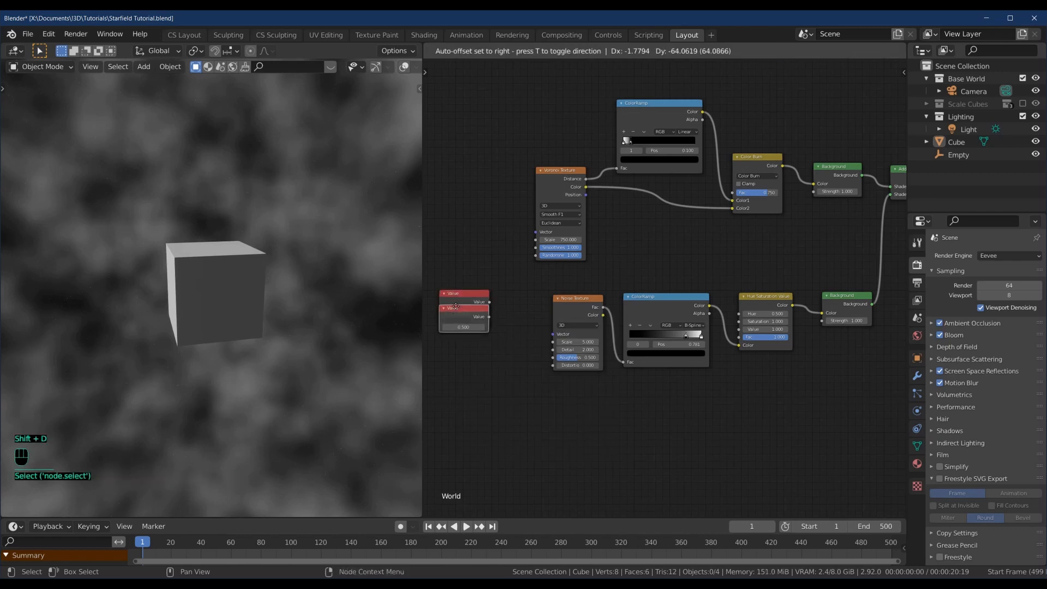
click(459, 348)
Link the upper Value node to the Noise Texture's Scale input and the lower Value node to its Distortion input
click(489, 306)
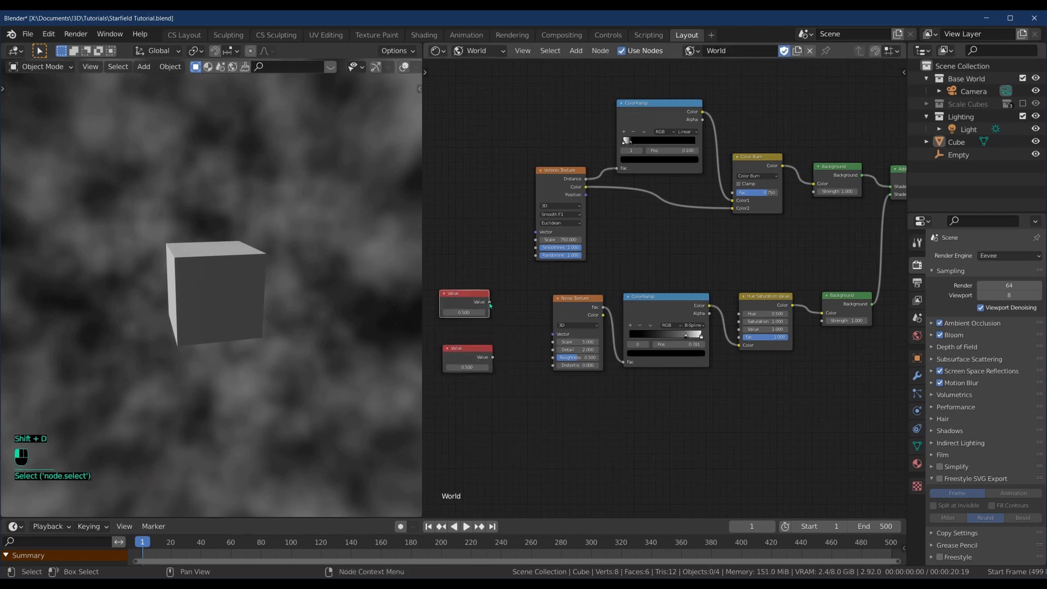
drag(490, 302, 553, 342)
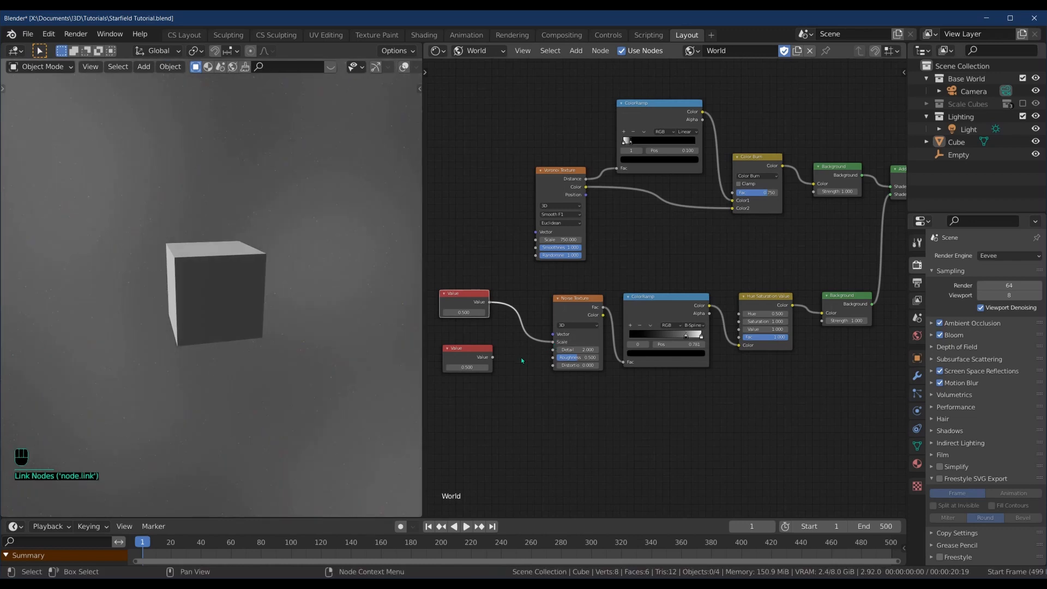
click(458, 352)
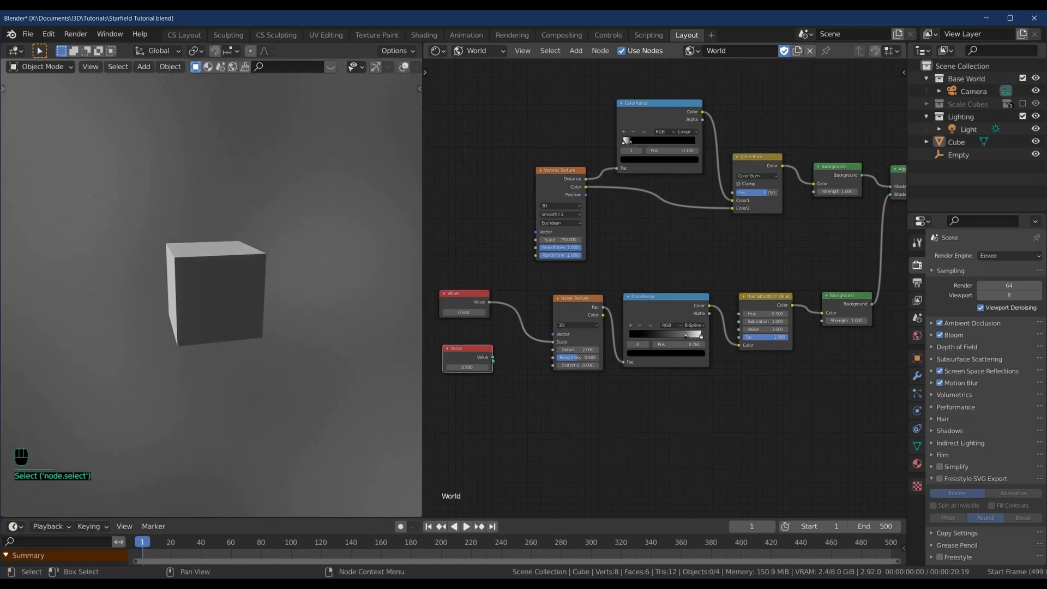
drag(493, 358, 553, 365)
Label the Value node that drives the noise scale as "Scale"
click(463, 293)
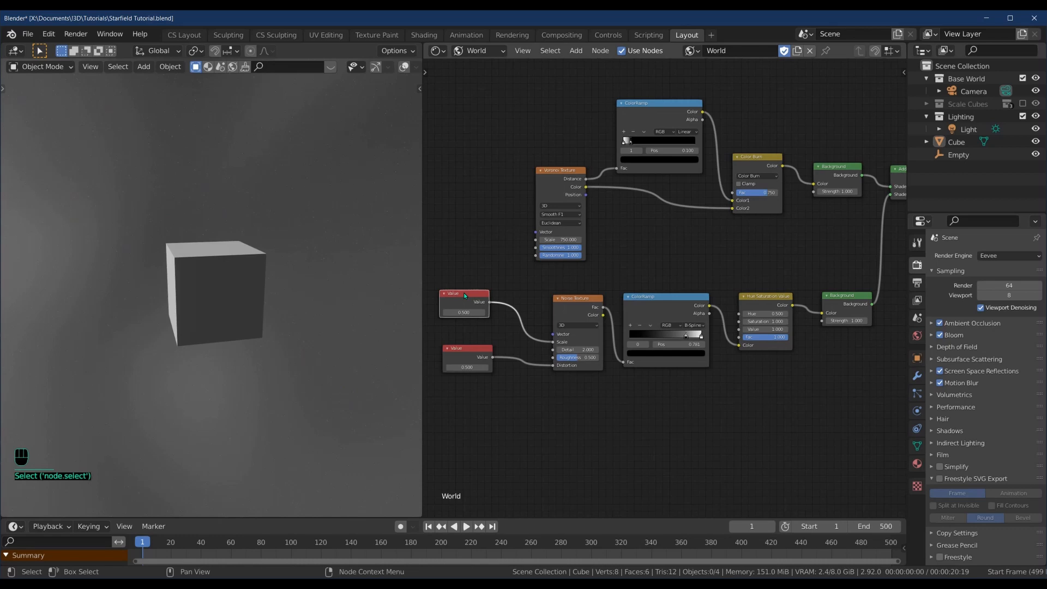
key(F2)
text(Scale)
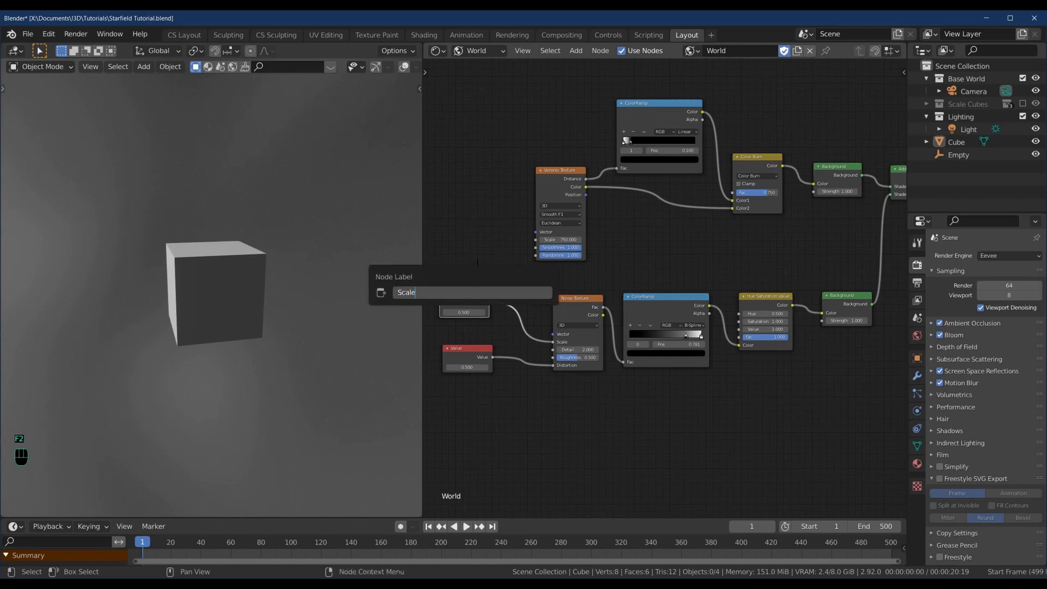
key(Return)
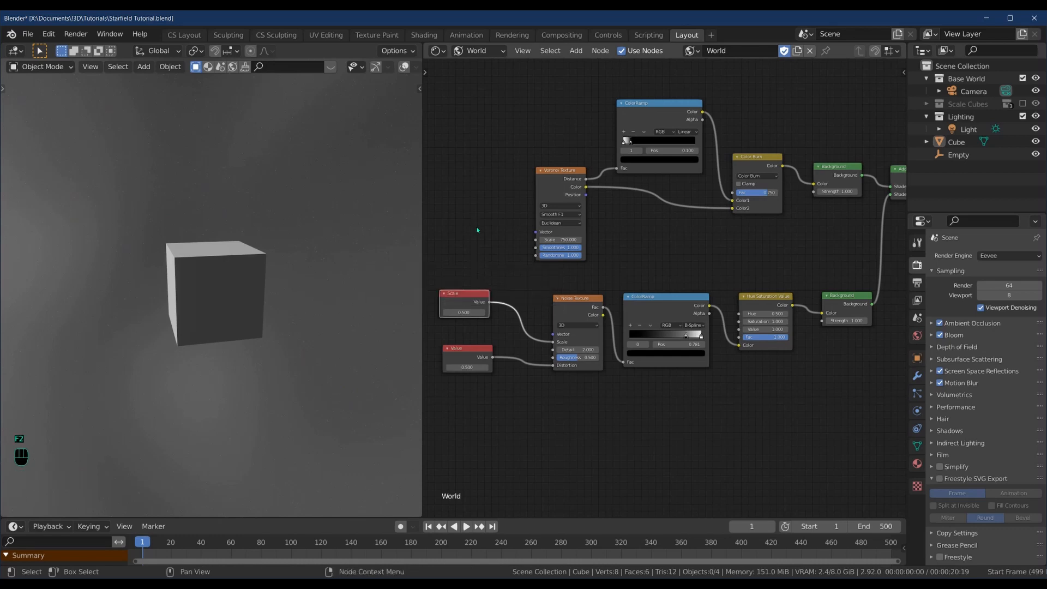
Rename the lower Value node as "Distortion"
click(454, 349)
right_click(455, 349)
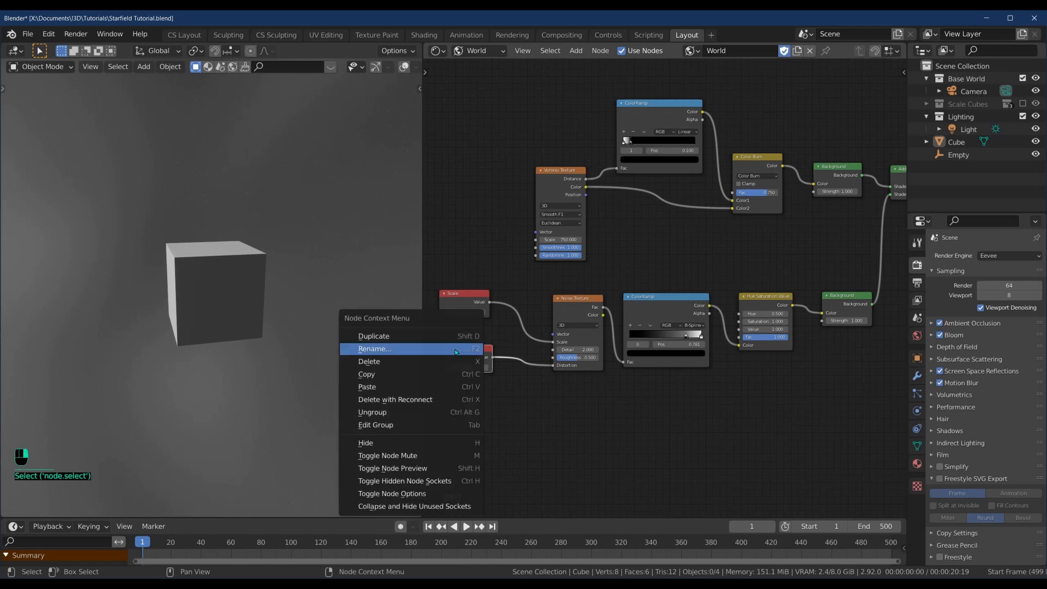
click(455, 349)
text(Dist)
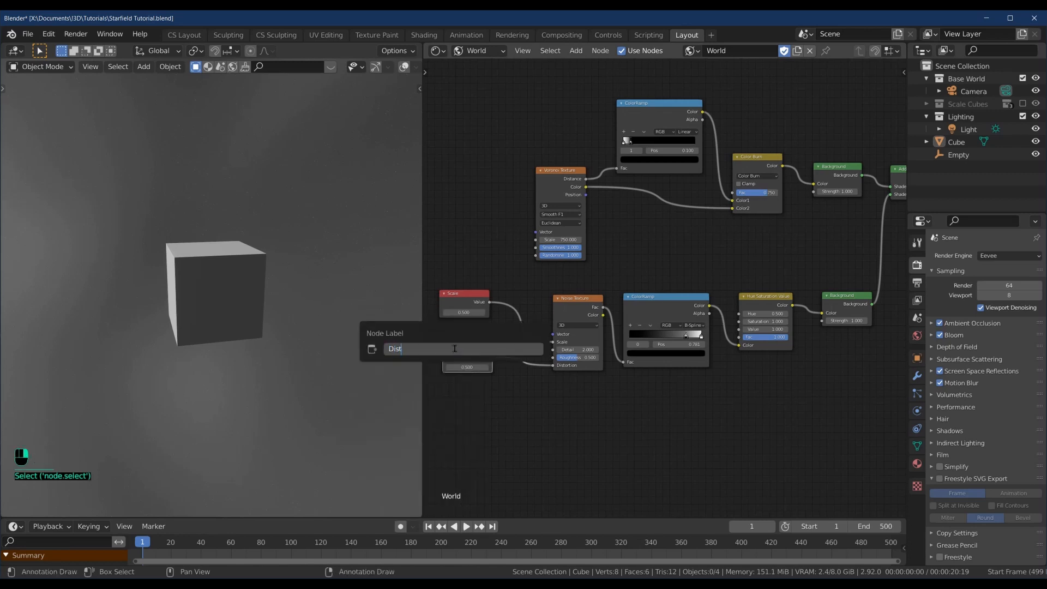
text(ortion)
key(Return)
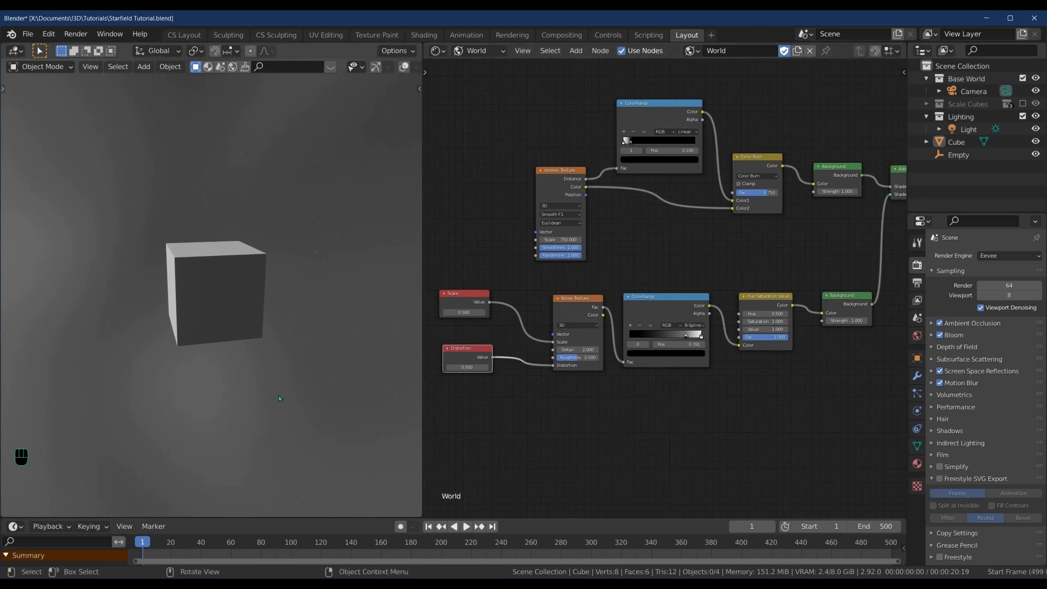
mouse_move(279, 399)
middle_down()
mouse_move(226, 389)
mouse_move(261, 394)
middle_up()
Duplicate the Noise Texture, ColorRamp and Hue/Saturation chain below with its input links kept, and combine both chains through a Mix node into the second Background
click(762, 449)
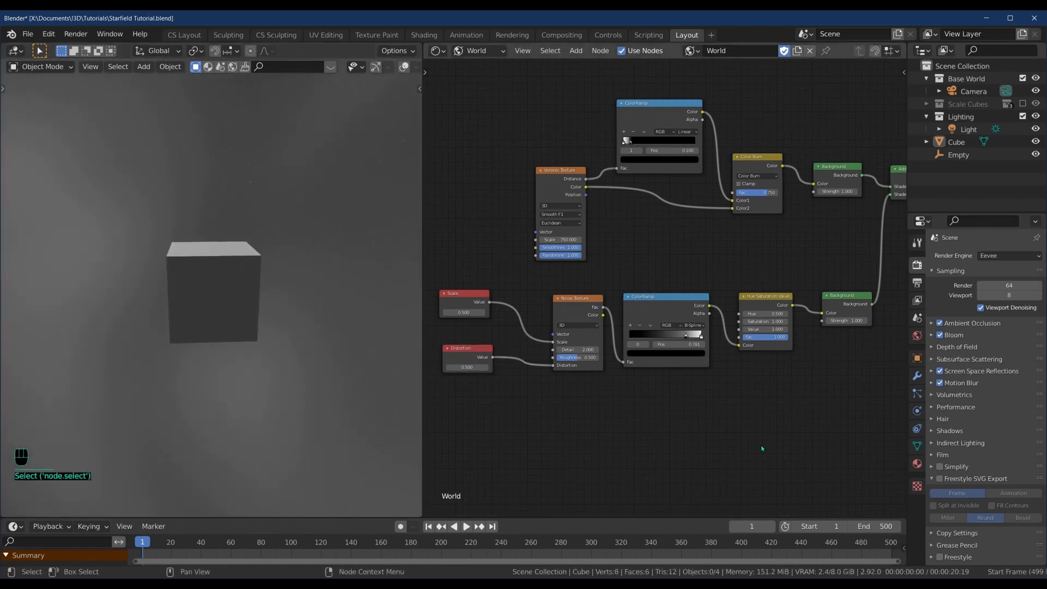
drag(816, 436, 551, 276)
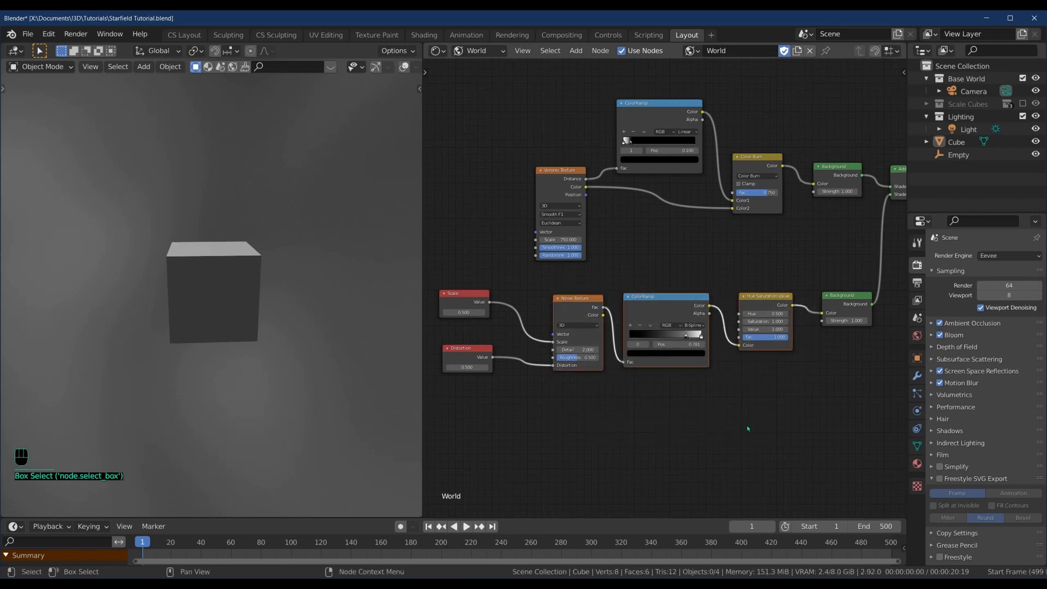
key(ctrl+shift+d)
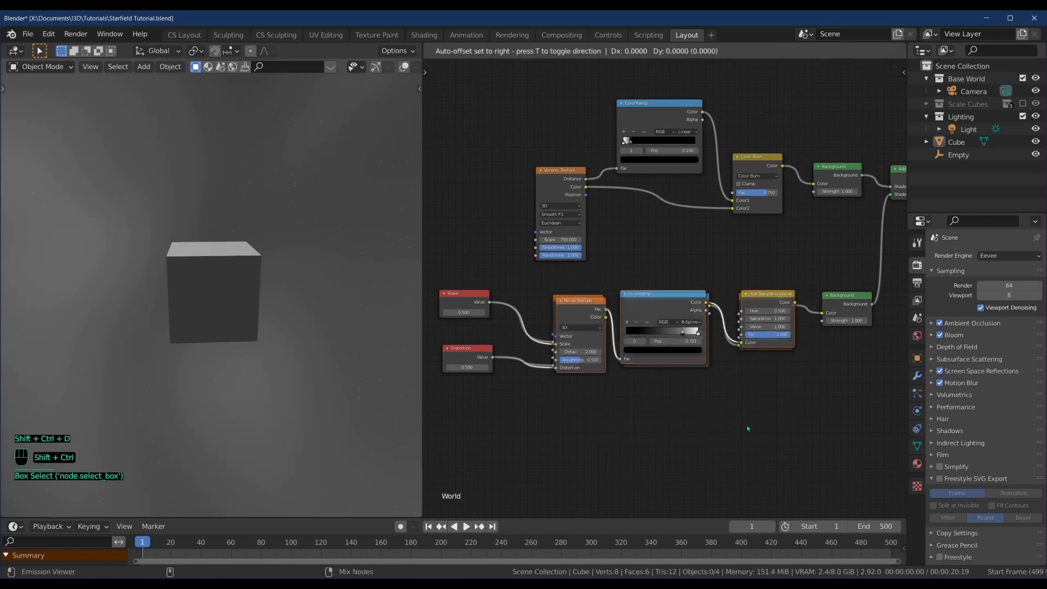
click(751, 470)
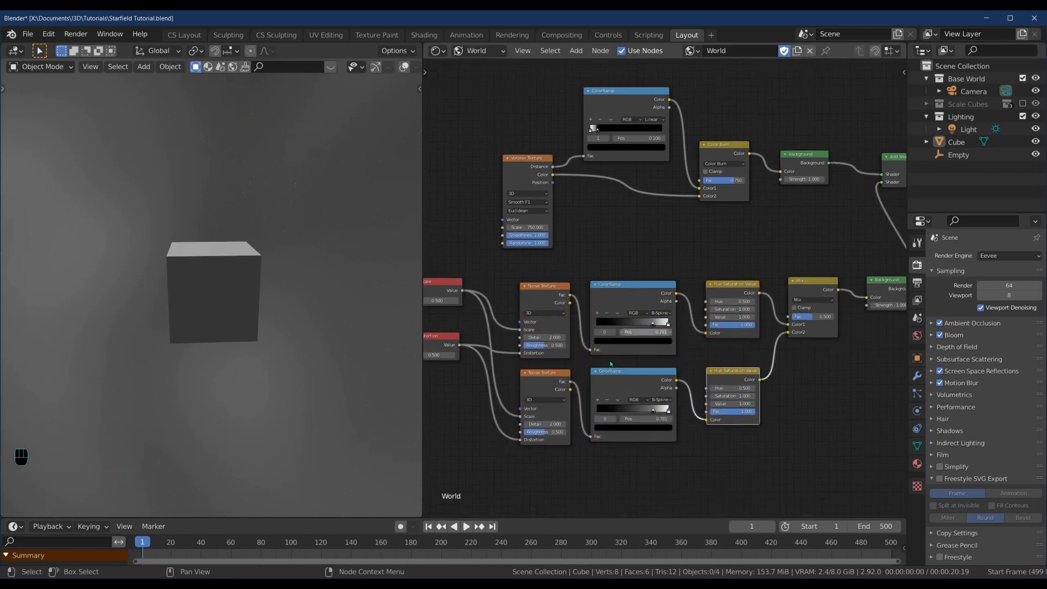
key(Home)
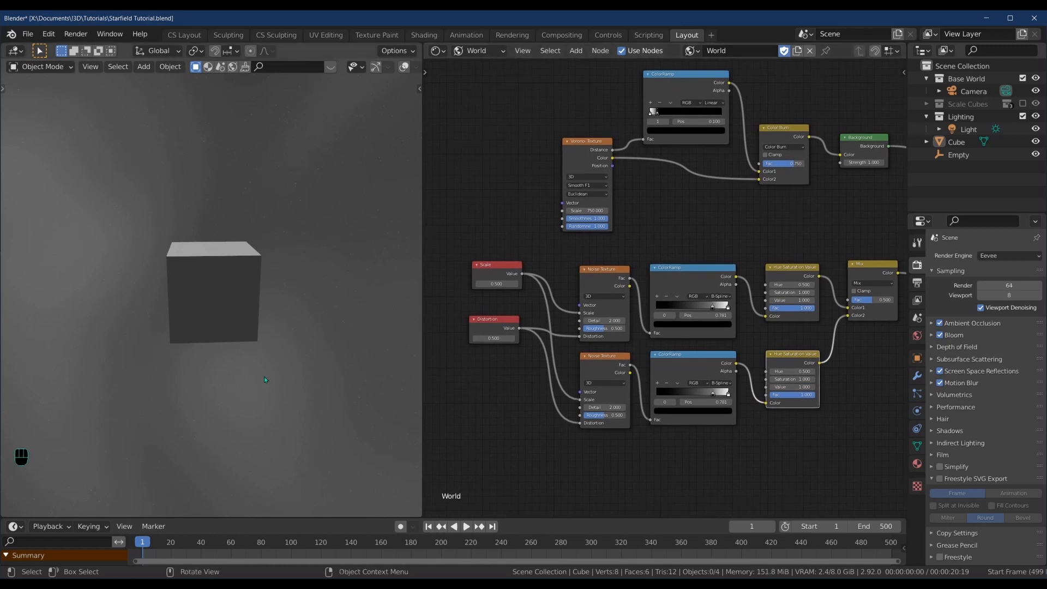
Set the Distortion value node to 0 and the Scale value node to 2.5
click(493, 339)
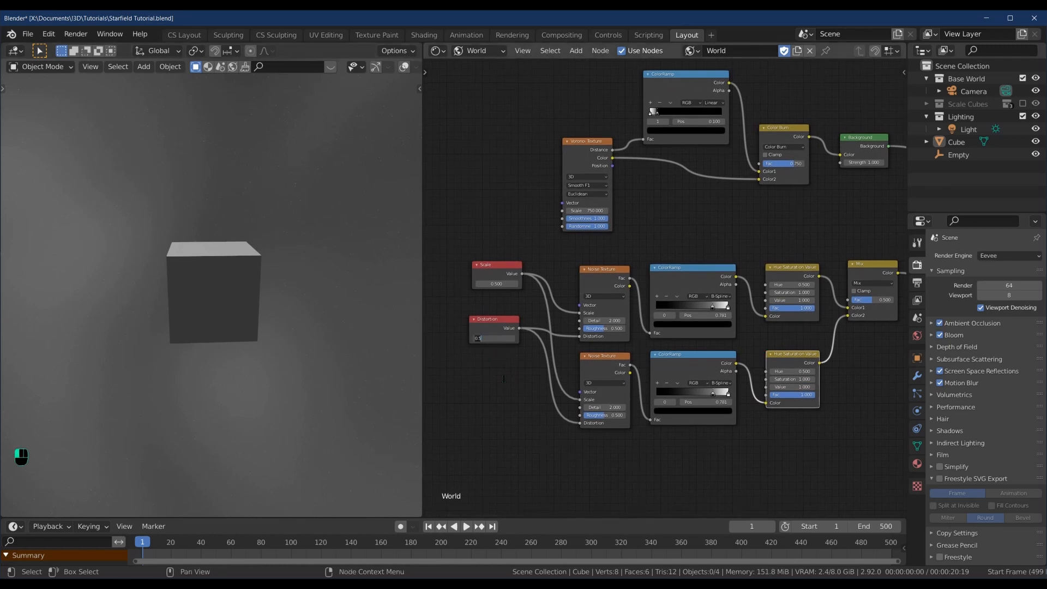
text(0)
key(Return)
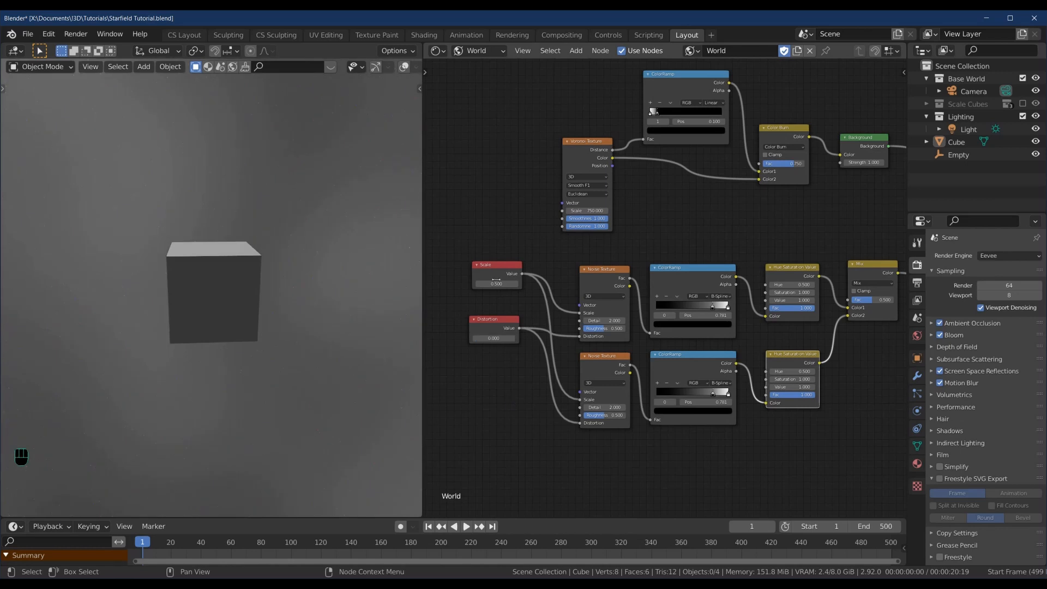
drag(496, 281, 499, 282)
click(502, 283)
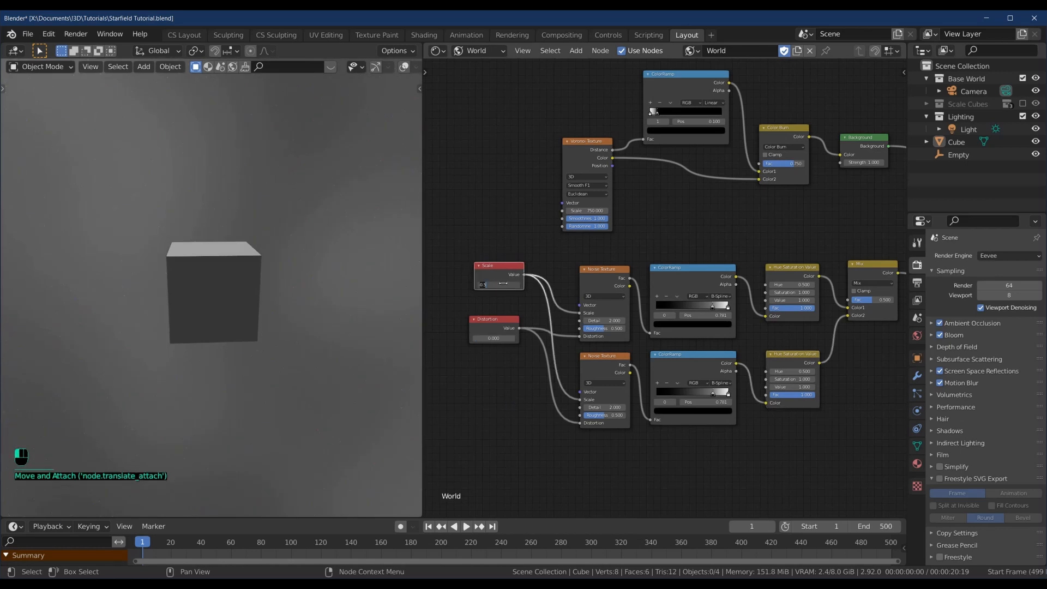
text(2.5)
key(Return)
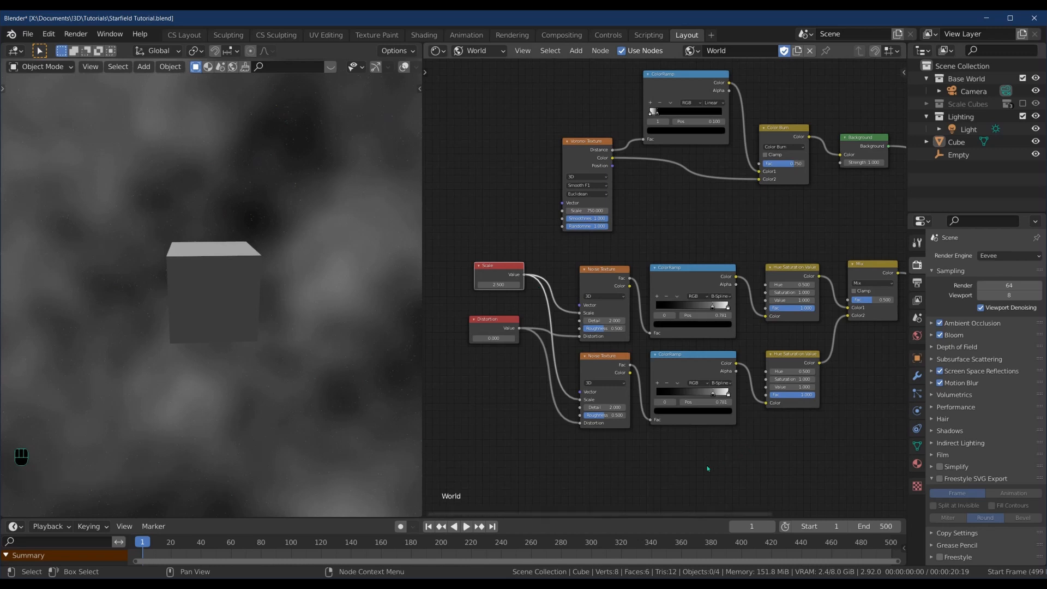
Recolor the white stop of the original nebula chain's ColorRamp to a light purple
click(697, 277)
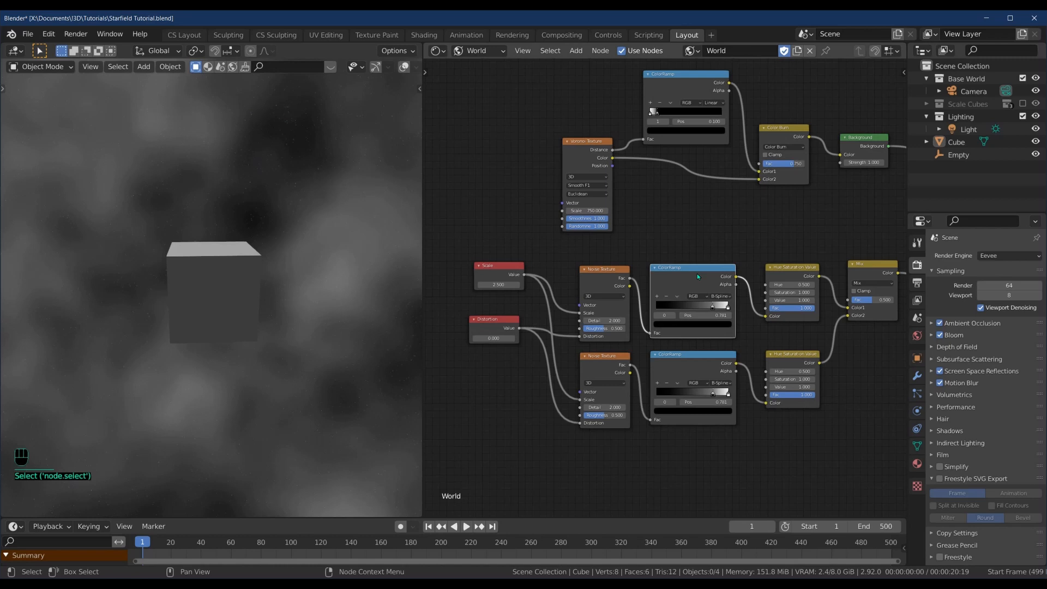
click(728, 307)
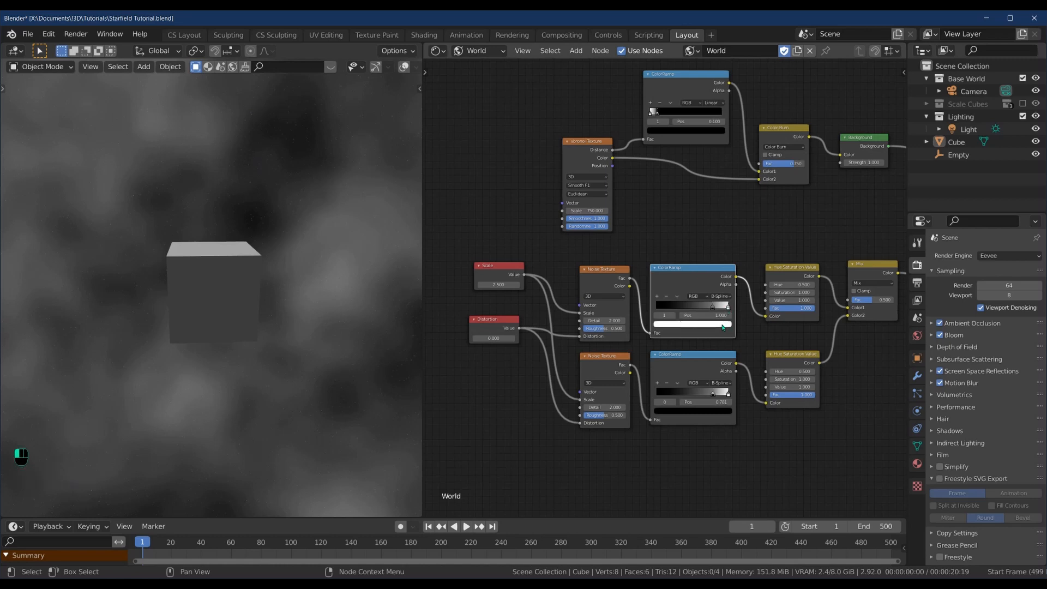
click(723, 325)
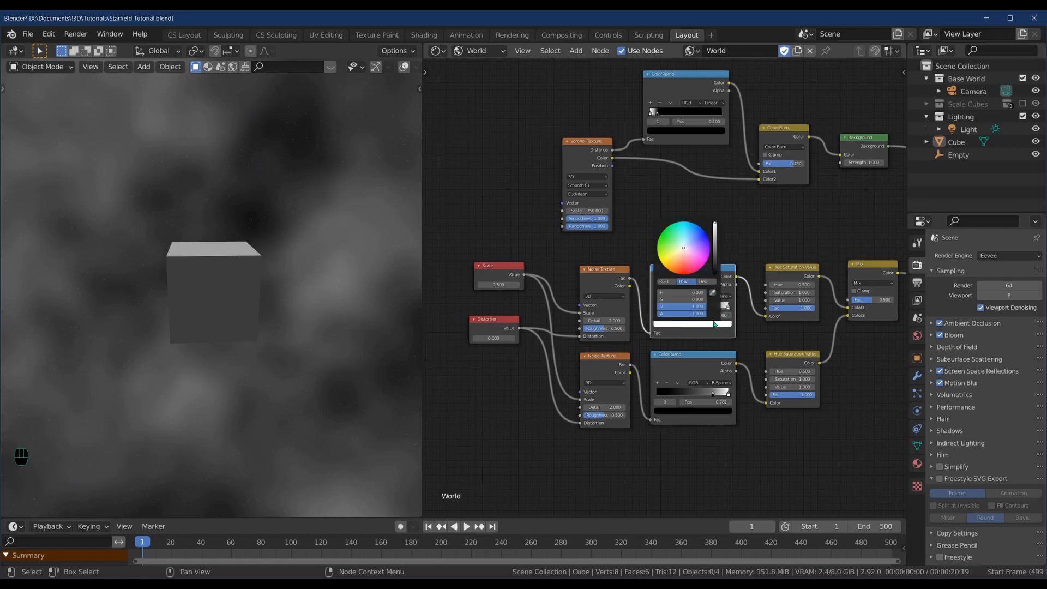
click(699, 253)
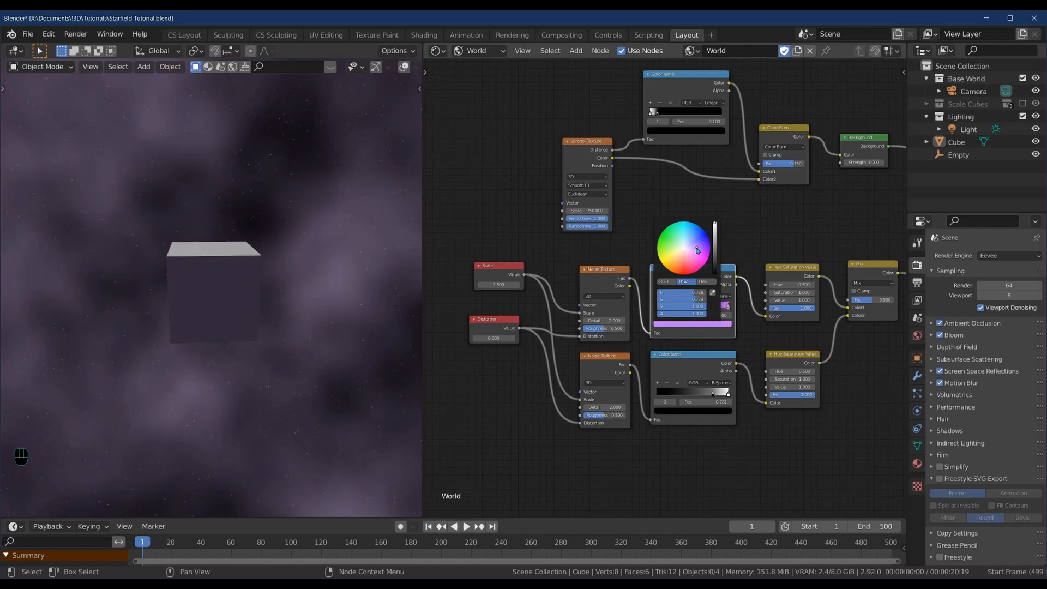
click(696, 248)
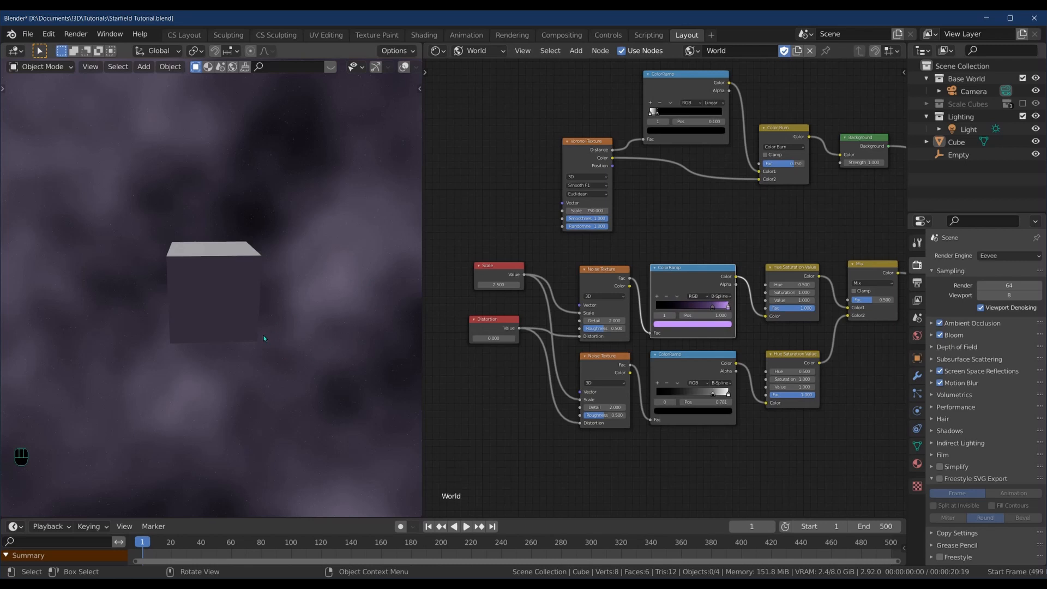
Set the duplicated ColorRamp's interpolation to Ease and move its black stop to about 0.54
mouse_move(713, 394)
mouse_down()
mouse_move(669, 395)
mouse_move(710, 401)
mouse_up()
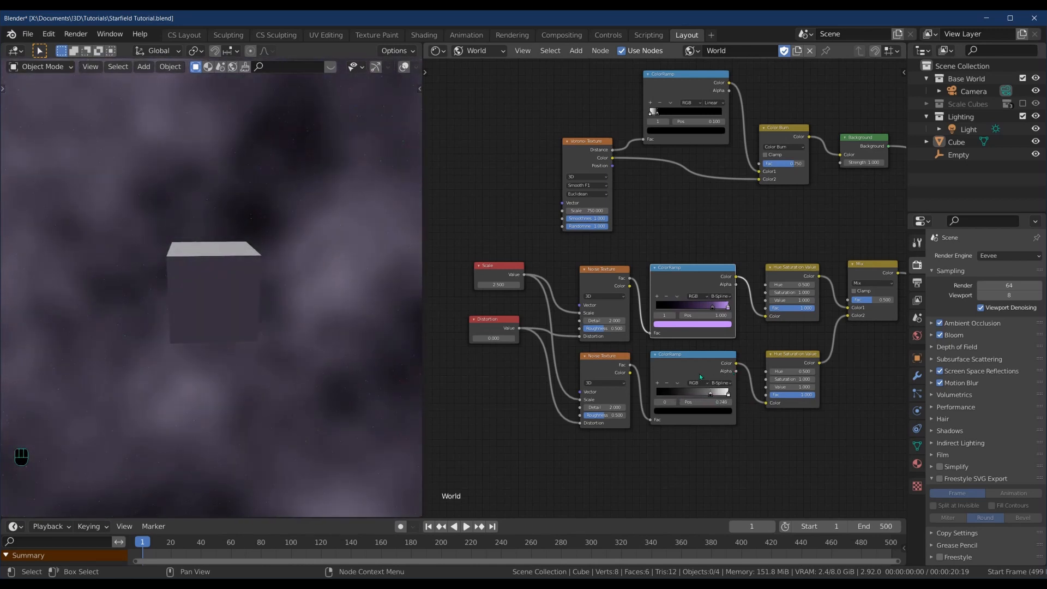
click(694, 365)
click(721, 383)
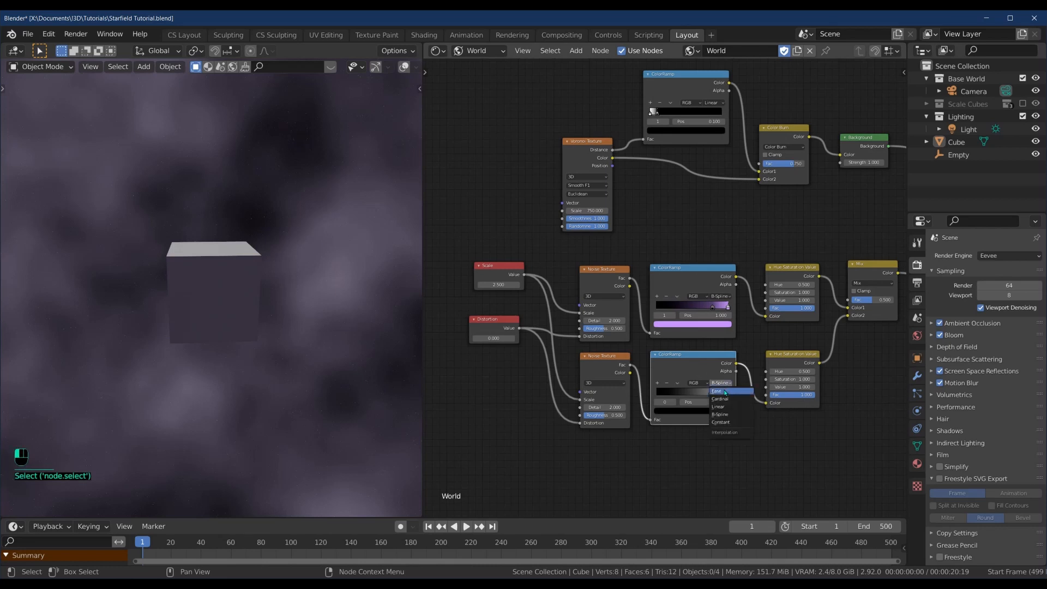
click(724, 392)
drag(710, 394, 698, 398)
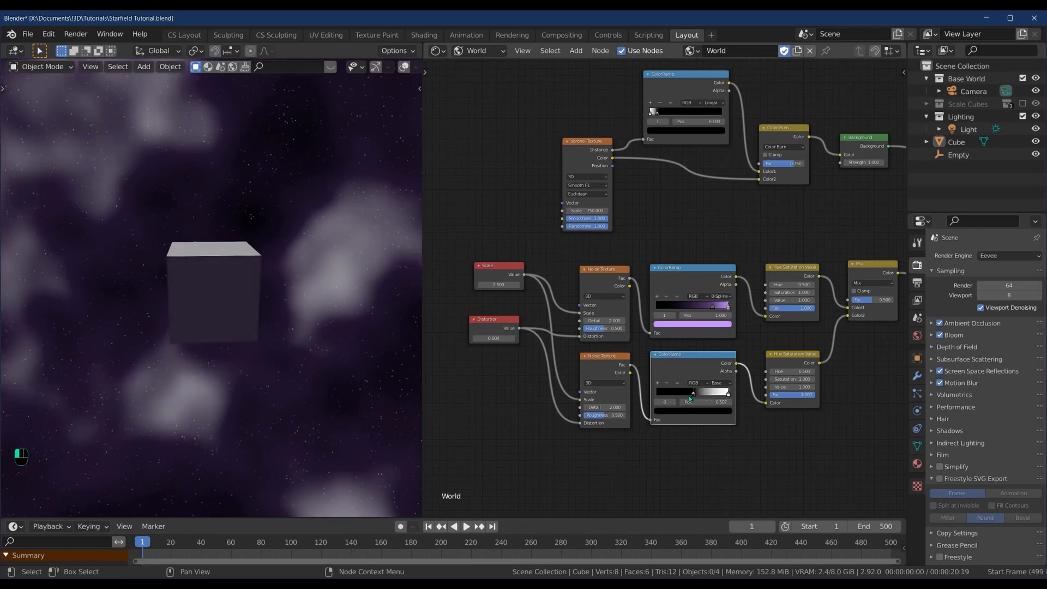
drag(696, 400, 694, 400)
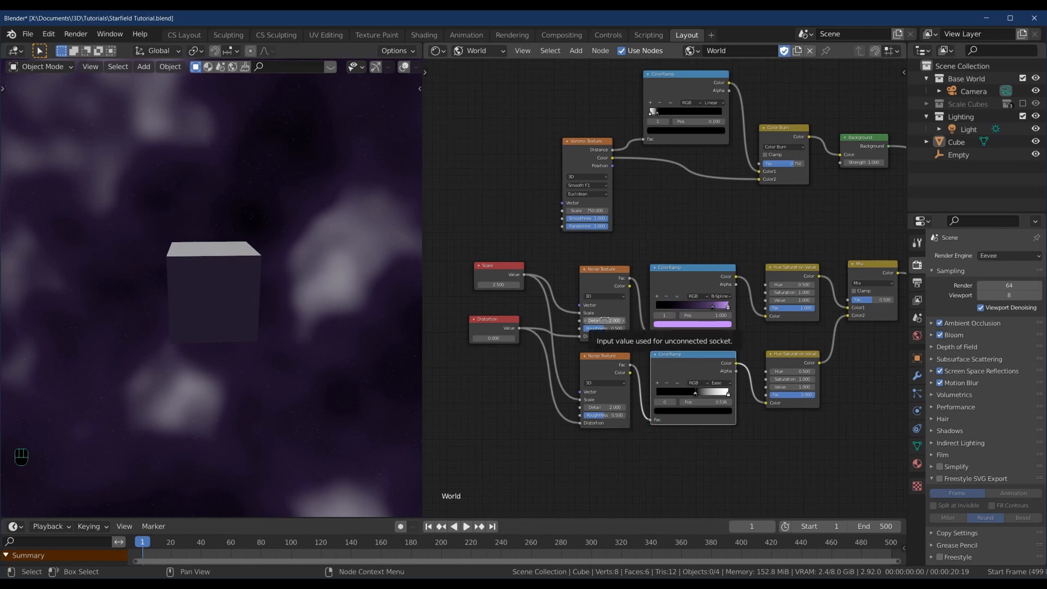
Set the duplicated Noise Texture's Detail to 4 and raise its Roughness to about 0.71
click(612, 408)
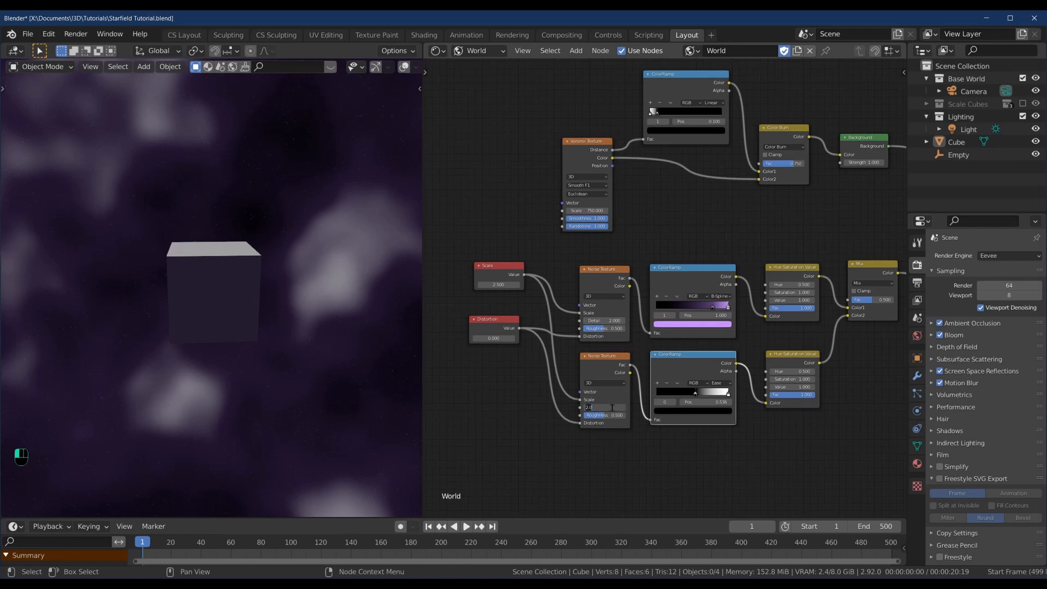
text(4)
key(Return)
drag(605, 415, 617, 421)
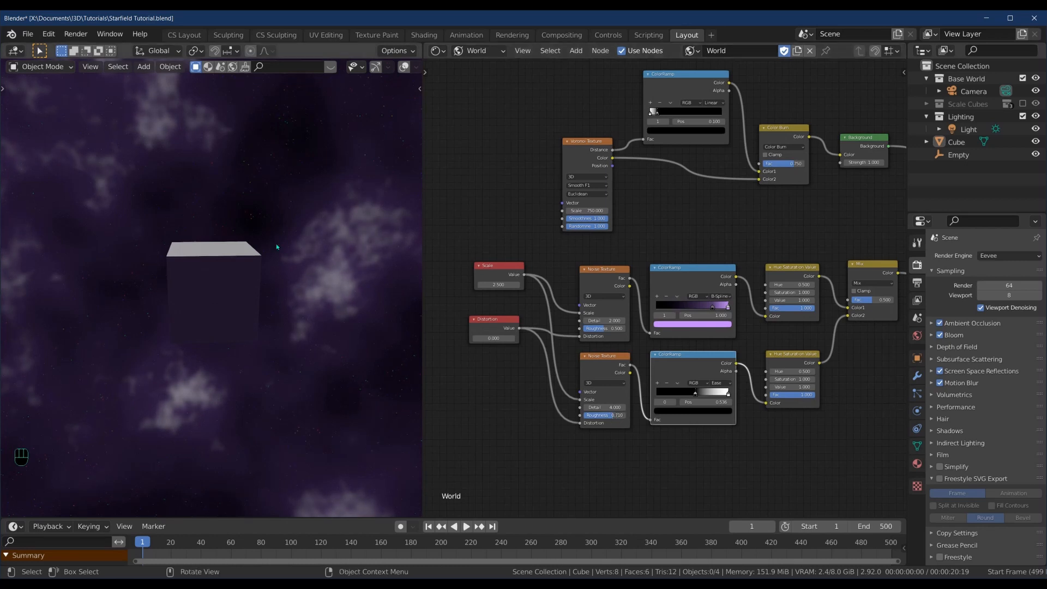
middle_drag(262, 364, 288, 367)
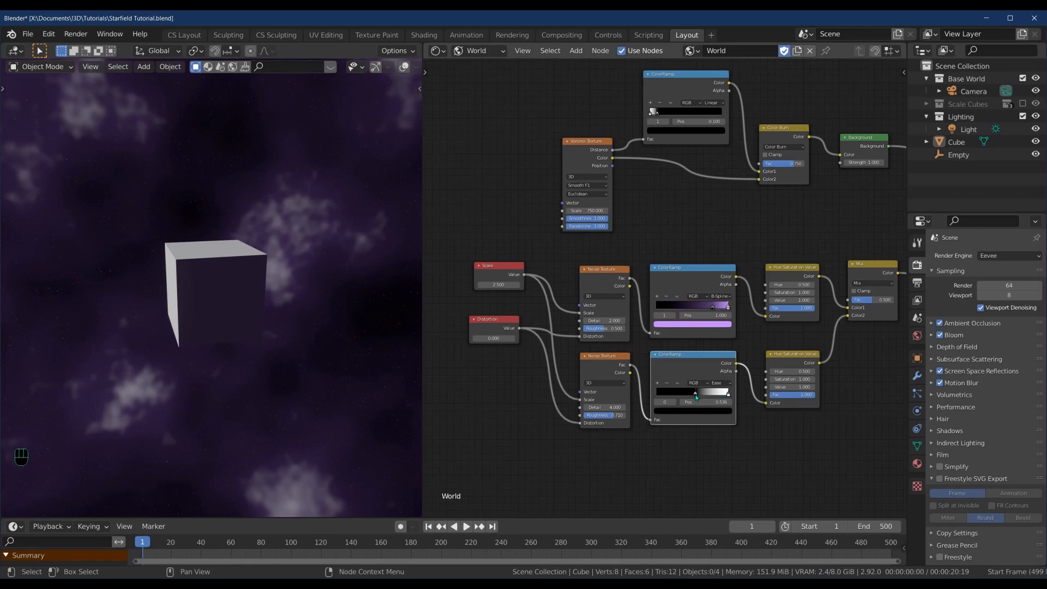
Move the duplicated ColorRamp's black stop to about 0.48 and recolor its white stop light blue
mouse_move(696, 395)
mouse_down()
mouse_move(681, 397)
mouse_move(691, 397)
mouse_up()
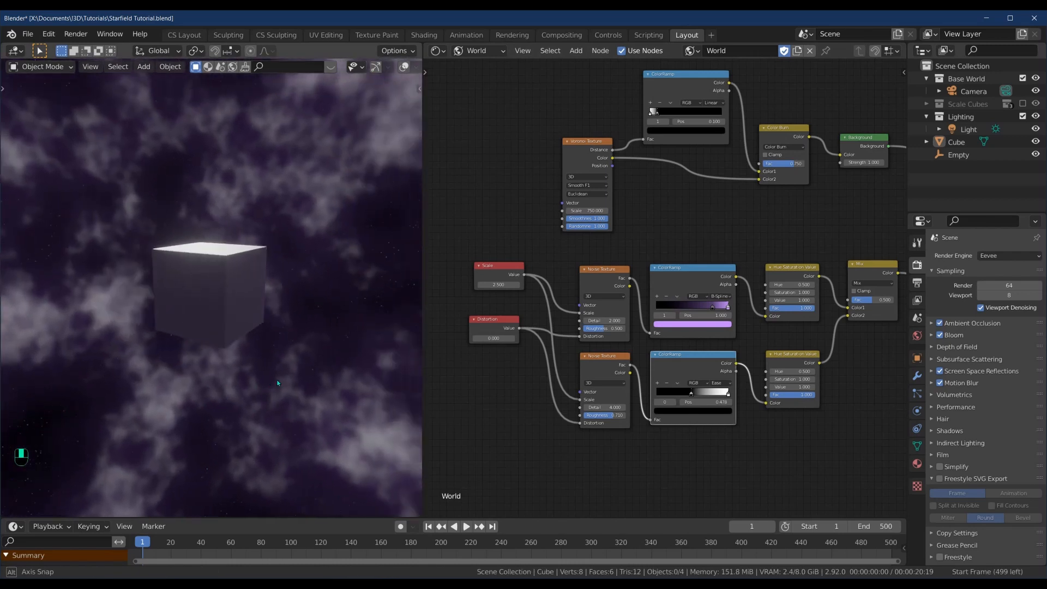
click(728, 393)
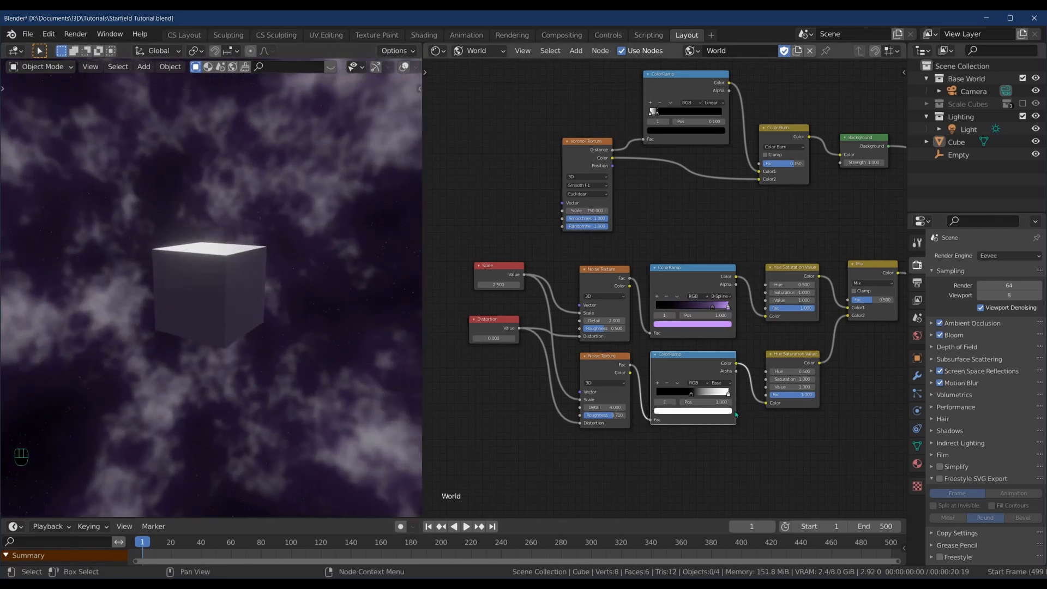
click(728, 410)
click(687, 325)
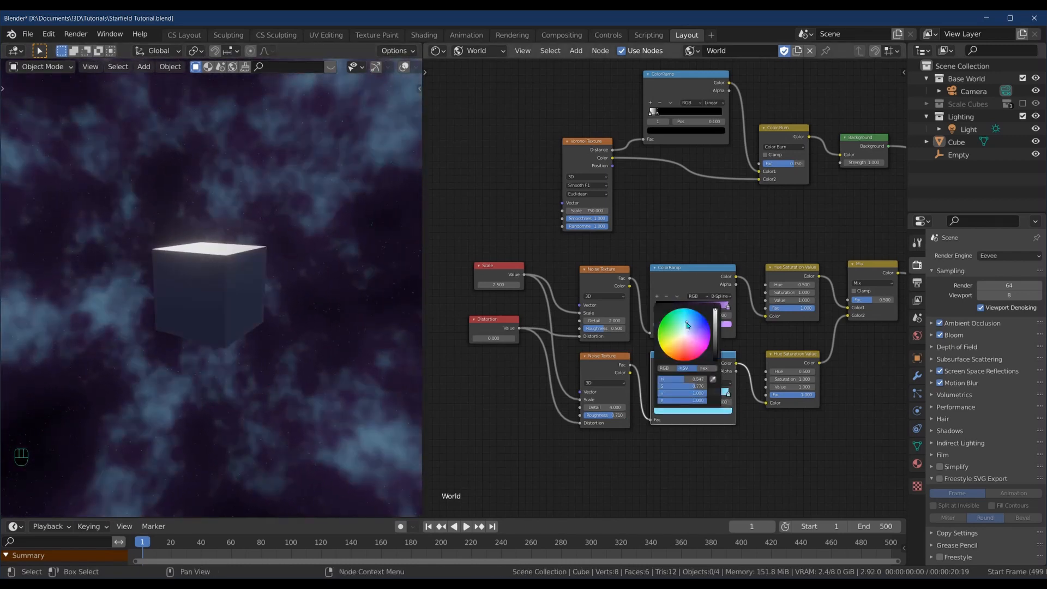
drag(687, 326, 687, 327)
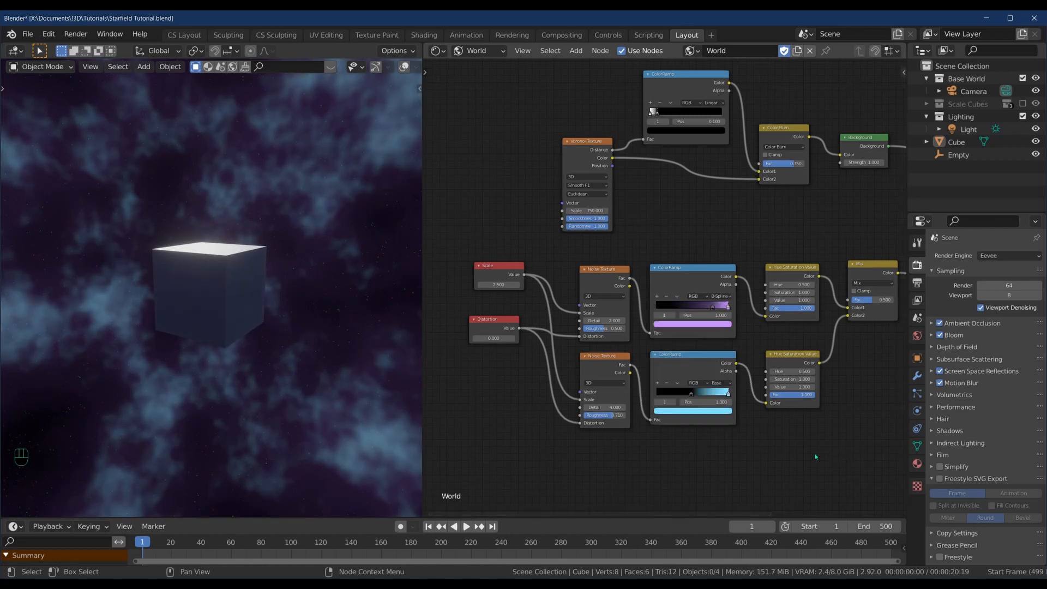
click(816, 457)
scroll(791, 445, down, 2)
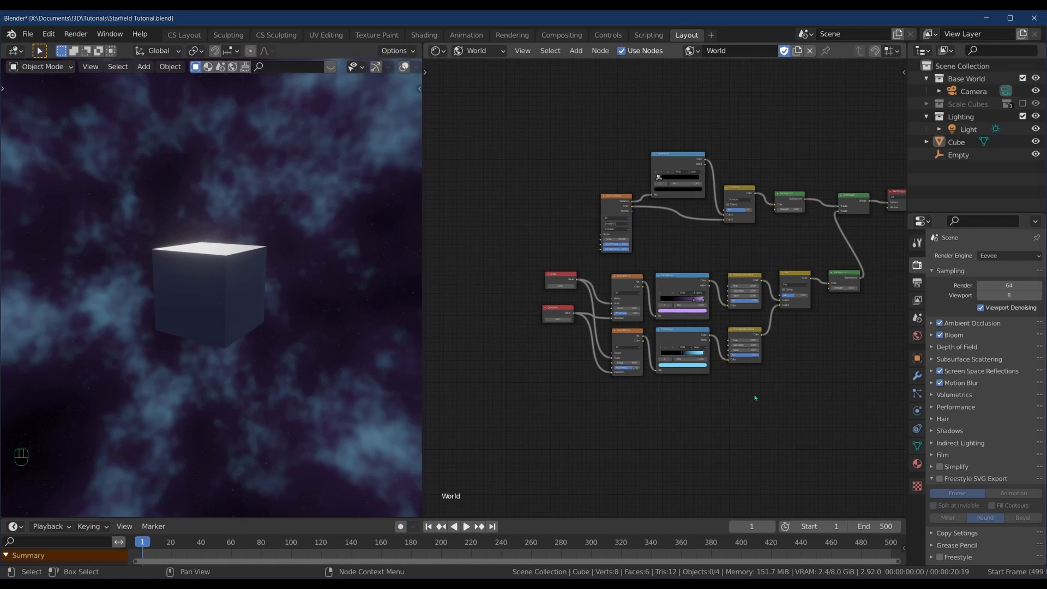
Duplicate both nebula noise chains and their Mix node with the input links kept, placing the copies below the originals
drag(809, 408, 624, 260)
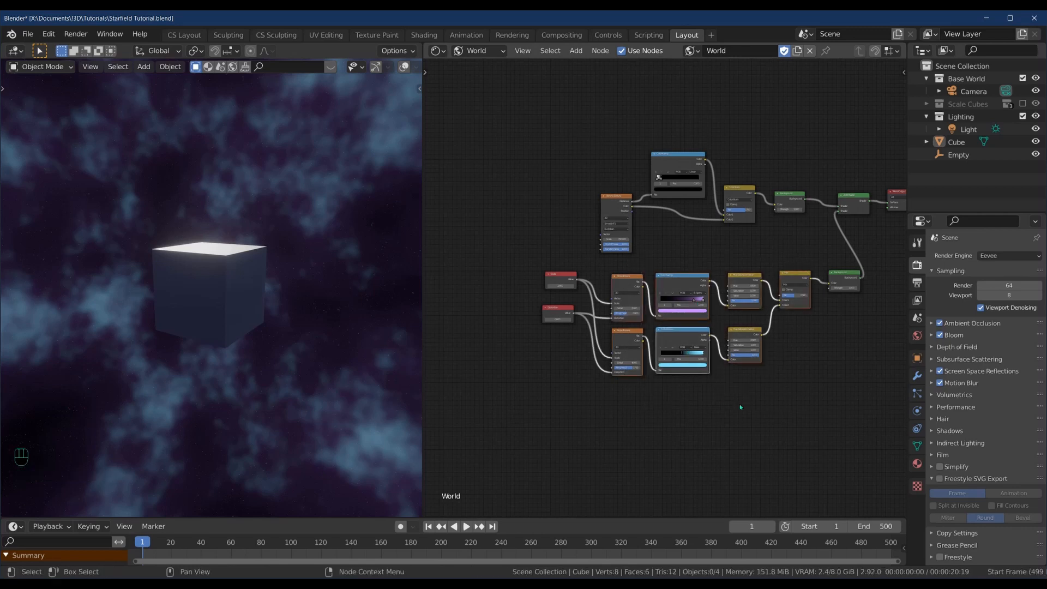
key(ctrl+shift+d)
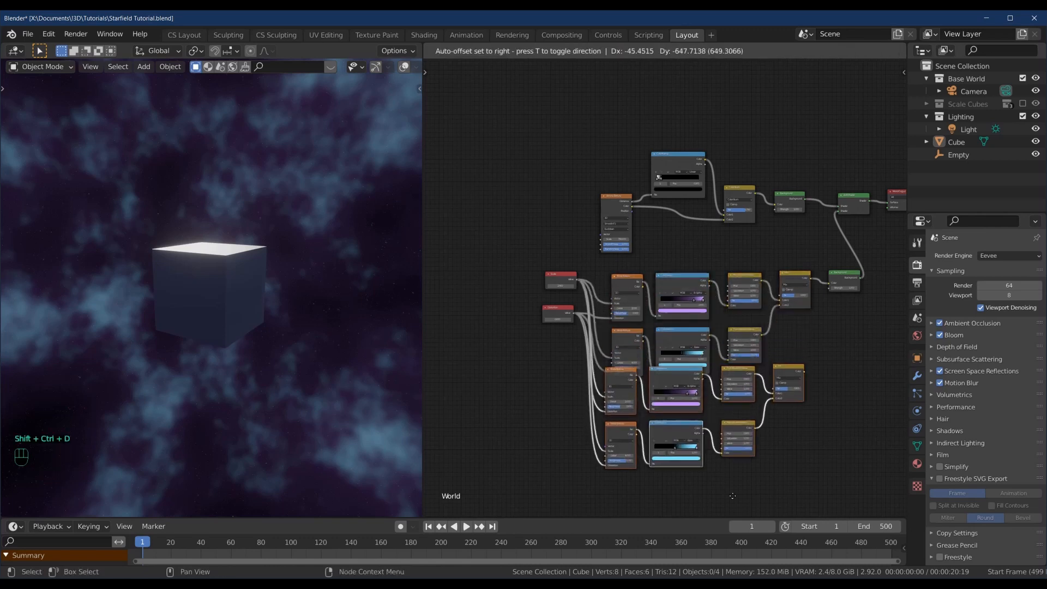
click(735, 516)
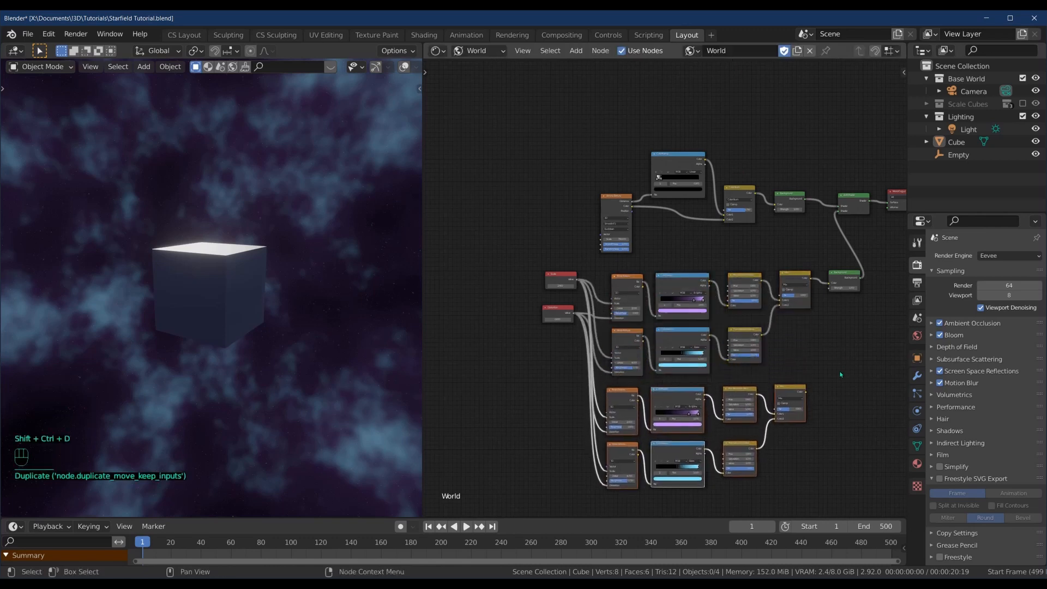
Duplicate a Mix node and connect the original nebula mix to its Color1 and the duplicated nebula mix to its Color2
click(794, 388)
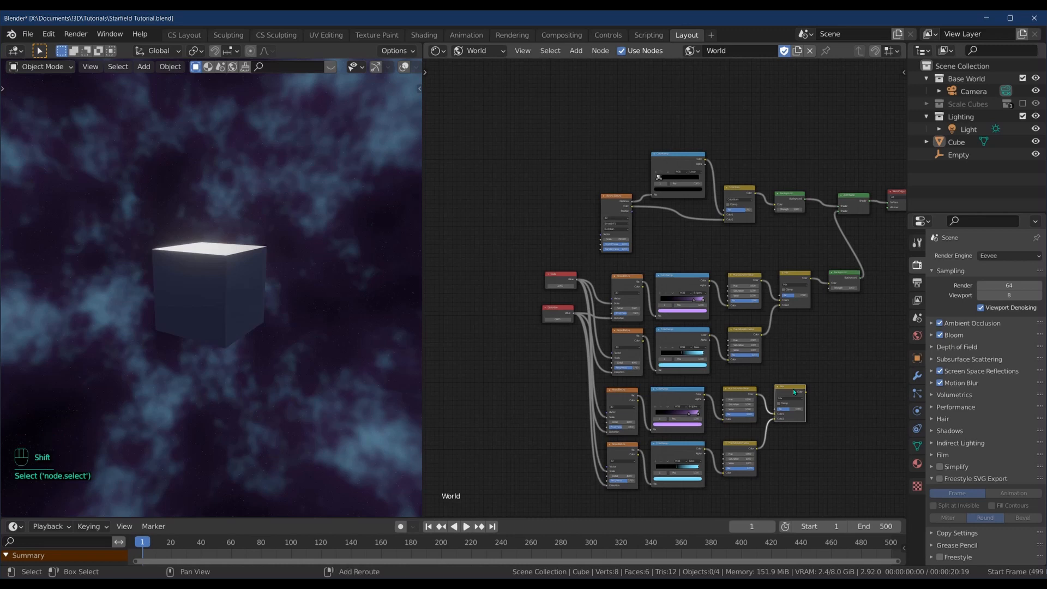
key(shift+d)
click(848, 328)
scroll(867, 309, up, 3)
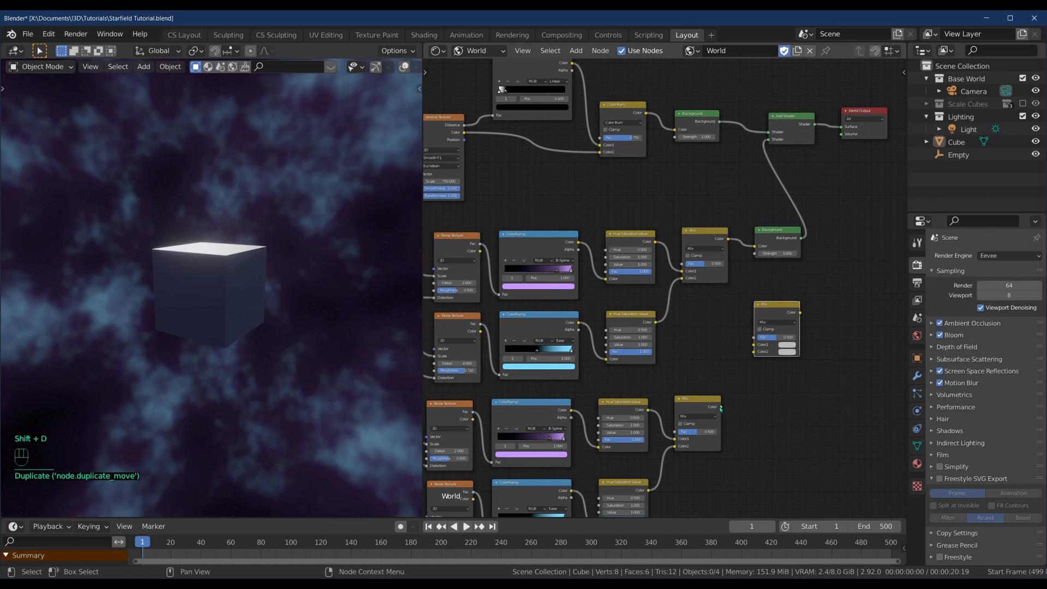
drag(721, 407, 754, 353)
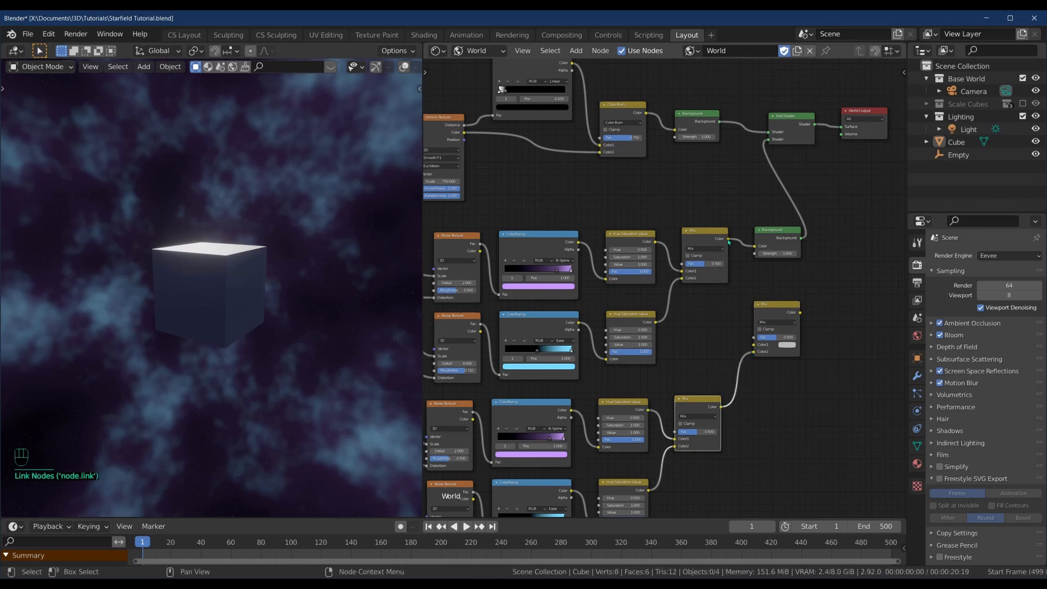
drag(729, 241, 754, 345)
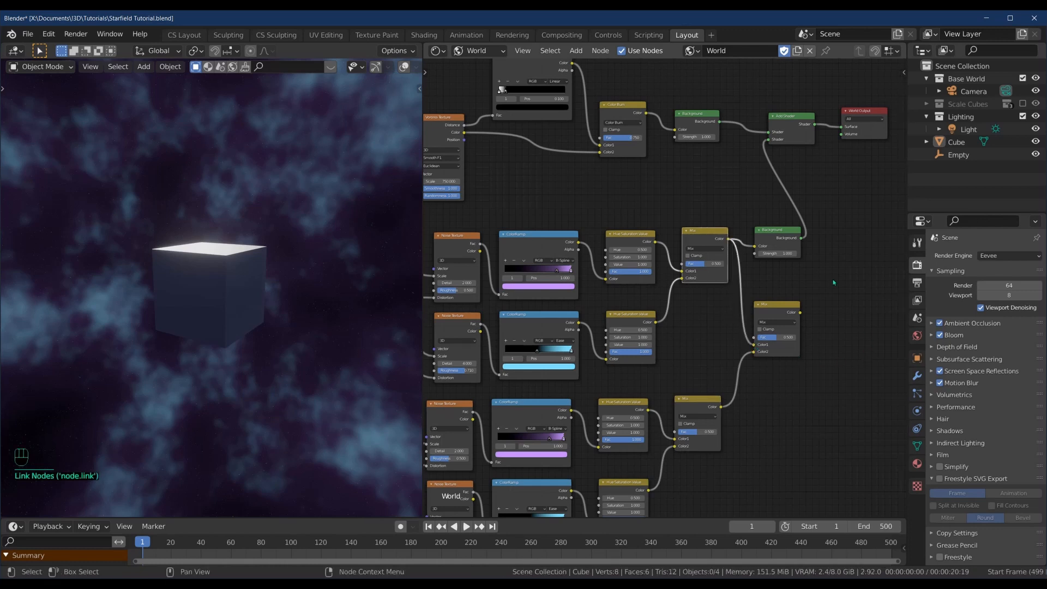
Reposition the new Mix and nebula Background nodes and connect the combined Mix color to the Background's Color
drag(796, 307, 791, 296)
drag(769, 235, 791, 224)
drag(797, 302, 777, 239)
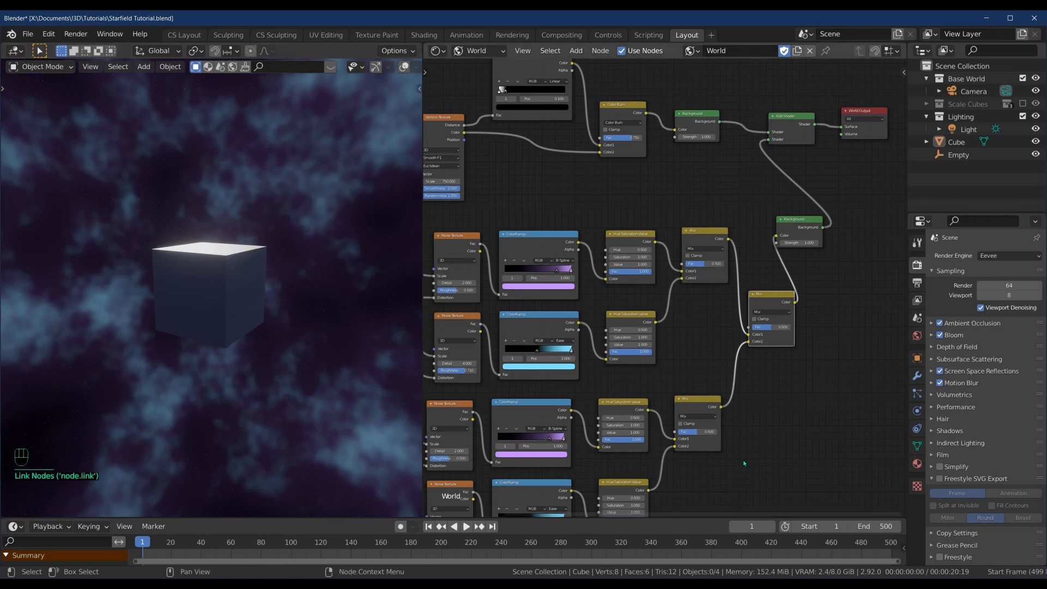
Set the Detail of the third nebula chain's Noise Texture to 8
middle_drag(528, 489, 624, 372)
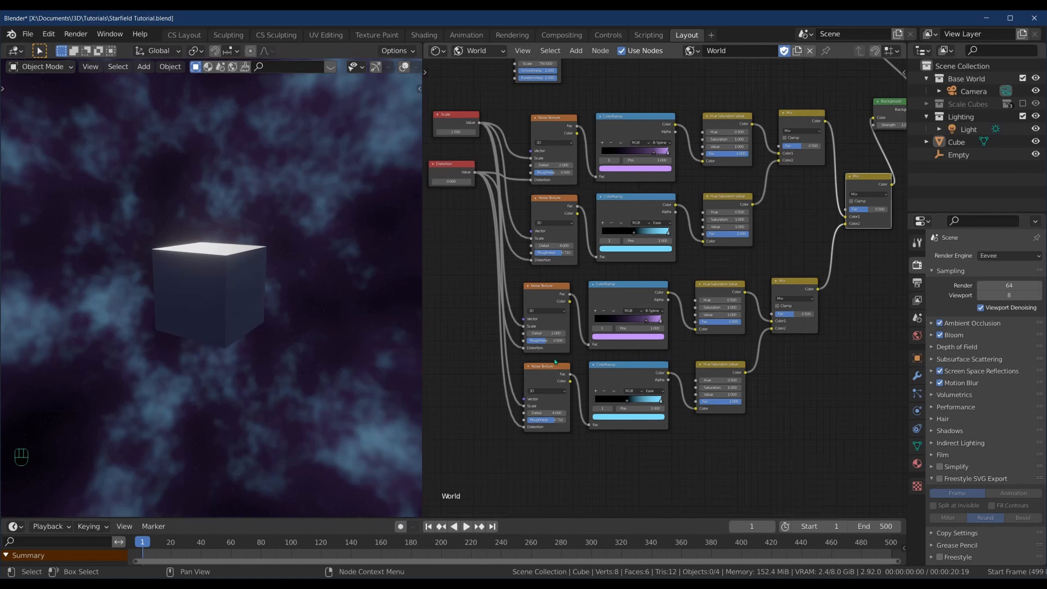
click(545, 333)
text(8)
key(Return)
Set the third chain's ColorRamp to Linear with its black stop near the middle, and raise its noise Roughness to about 0.683
click(659, 312)
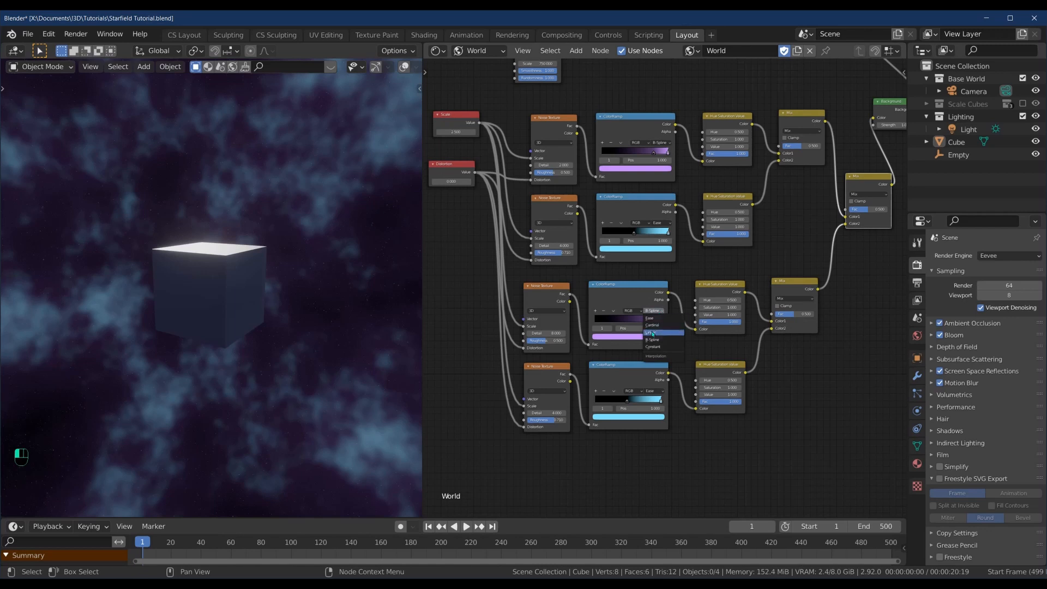
click(653, 333)
drag(646, 322, 622, 327)
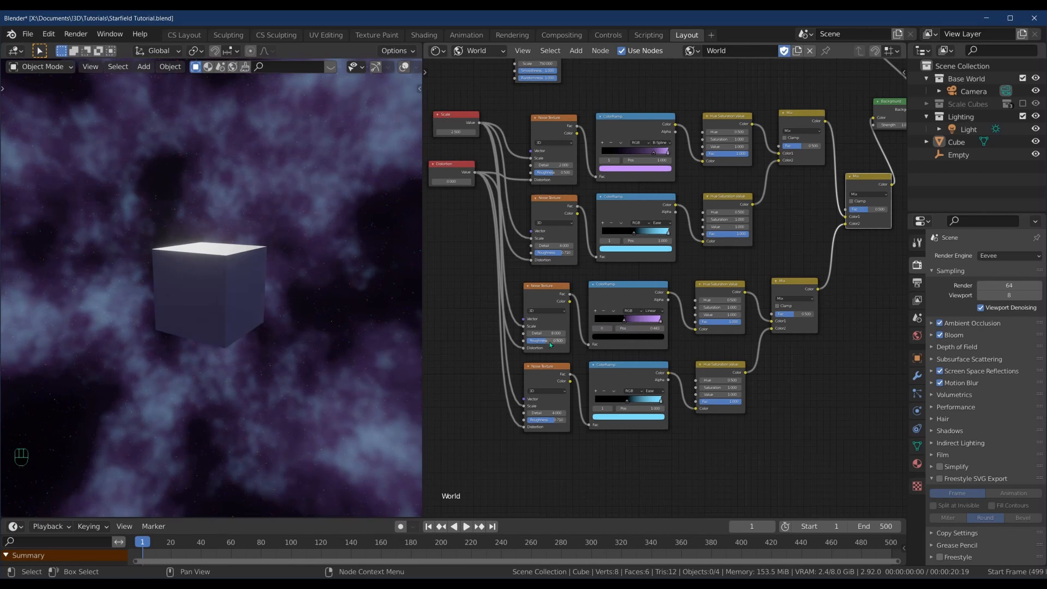
drag(552, 340, 562, 345)
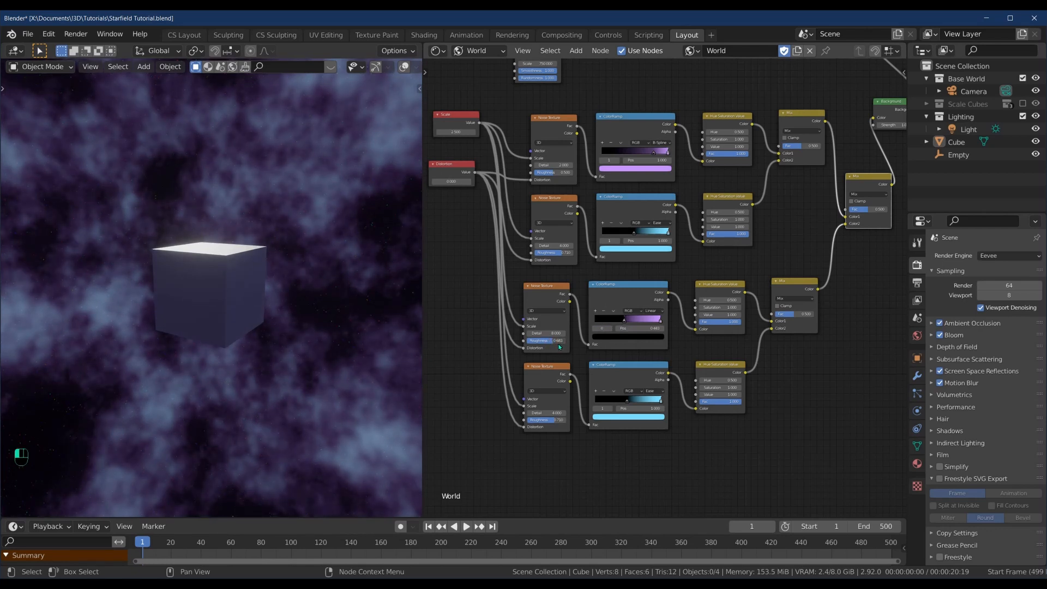
drag(623, 321, 626, 323)
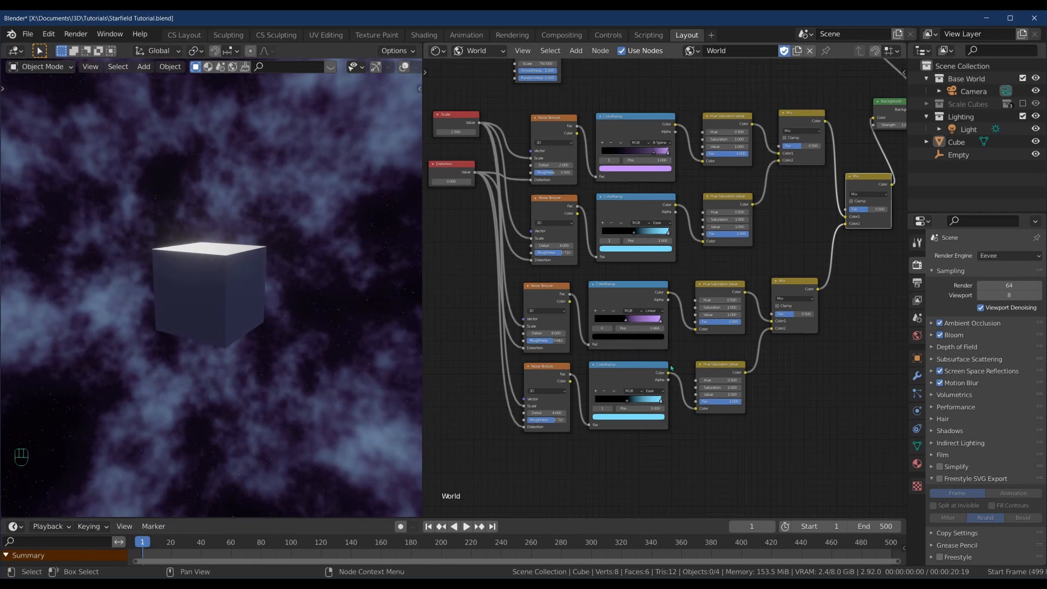
Recolor the third ColorRamp's purple stop to light pink and move it to about 0.831
click(660, 322)
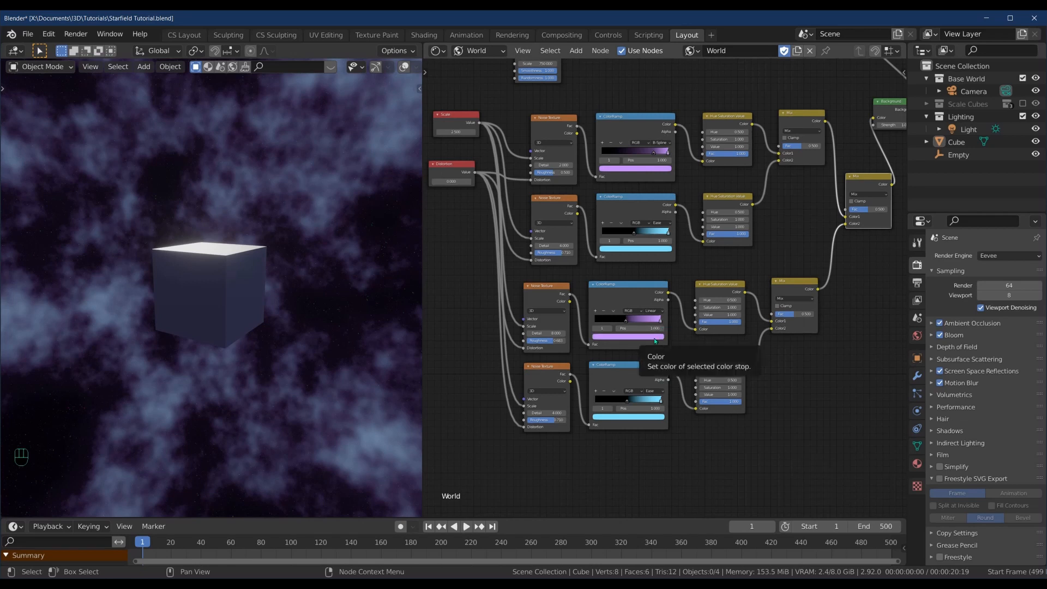
click(655, 337)
click(625, 279)
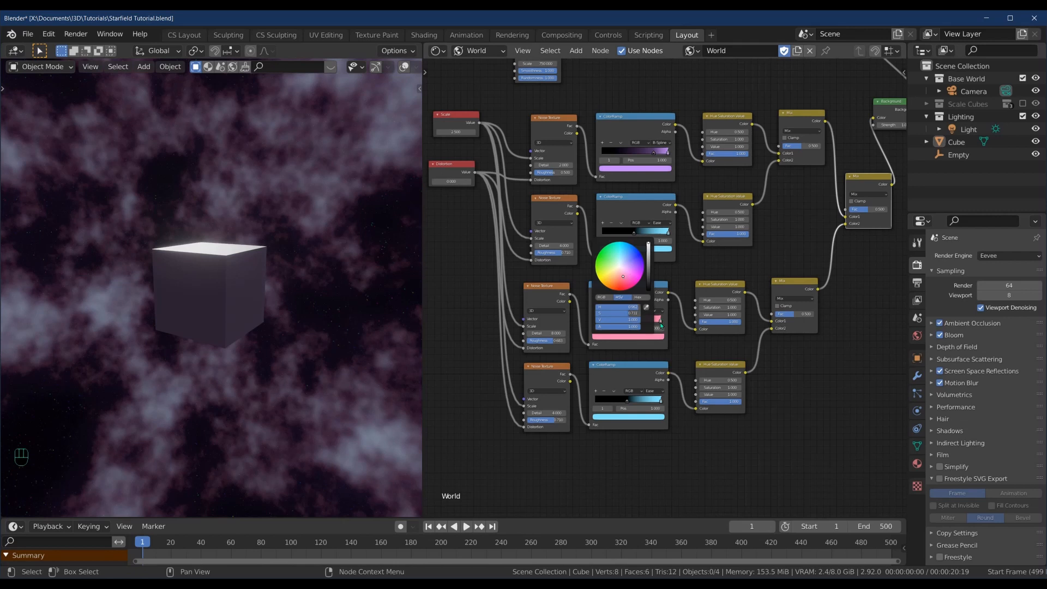
mouse_move(661, 323)
mouse_down()
mouse_move(636, 324)
mouse_move(650, 327)
mouse_up()
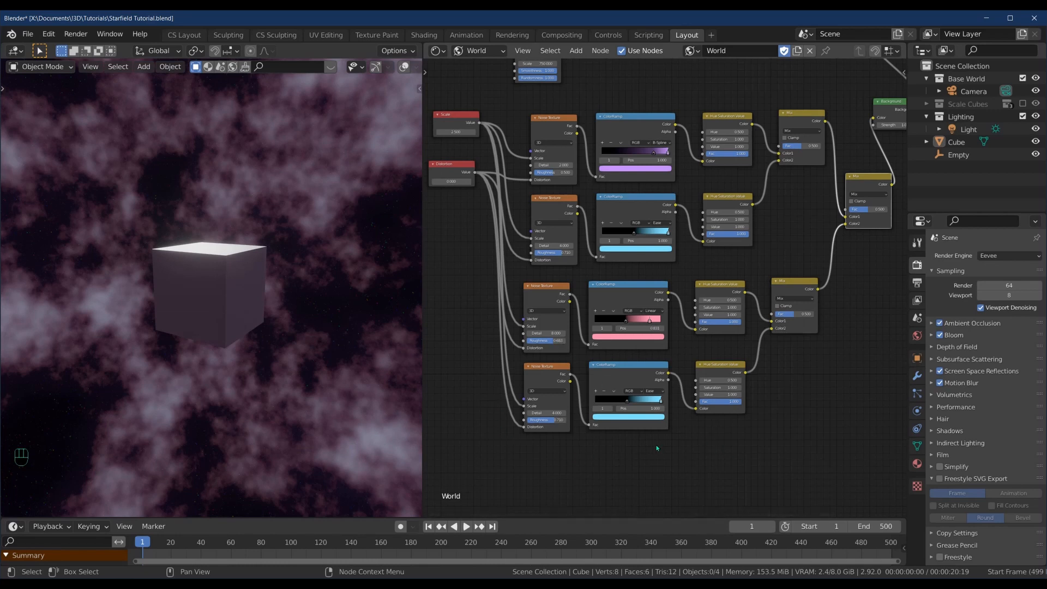
Set the Value of the fourth chain's Hue Saturation Value node to 4
click(721, 367)
click(623, 377)
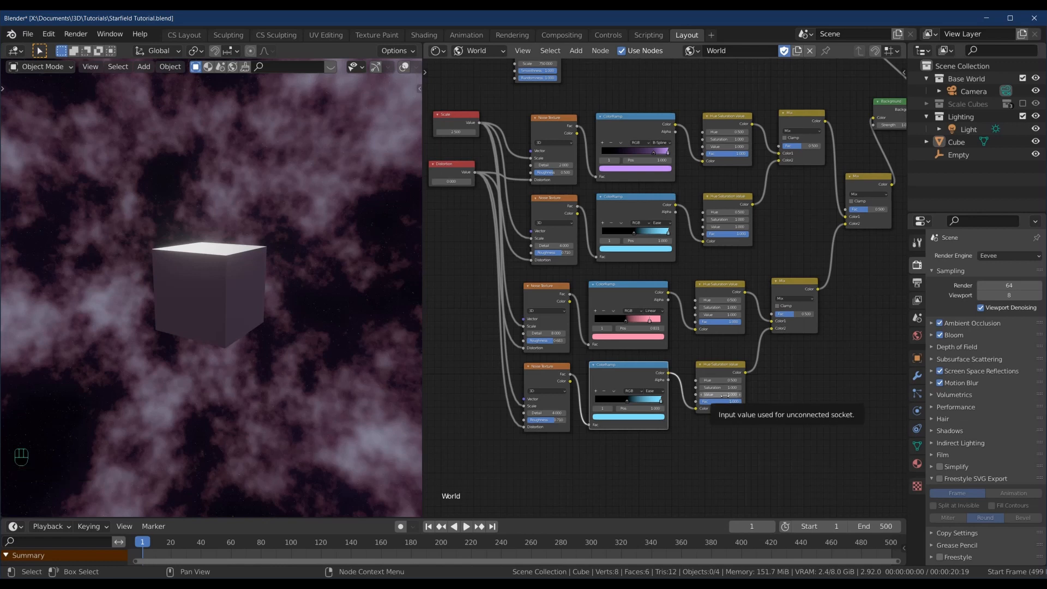
click(725, 394)
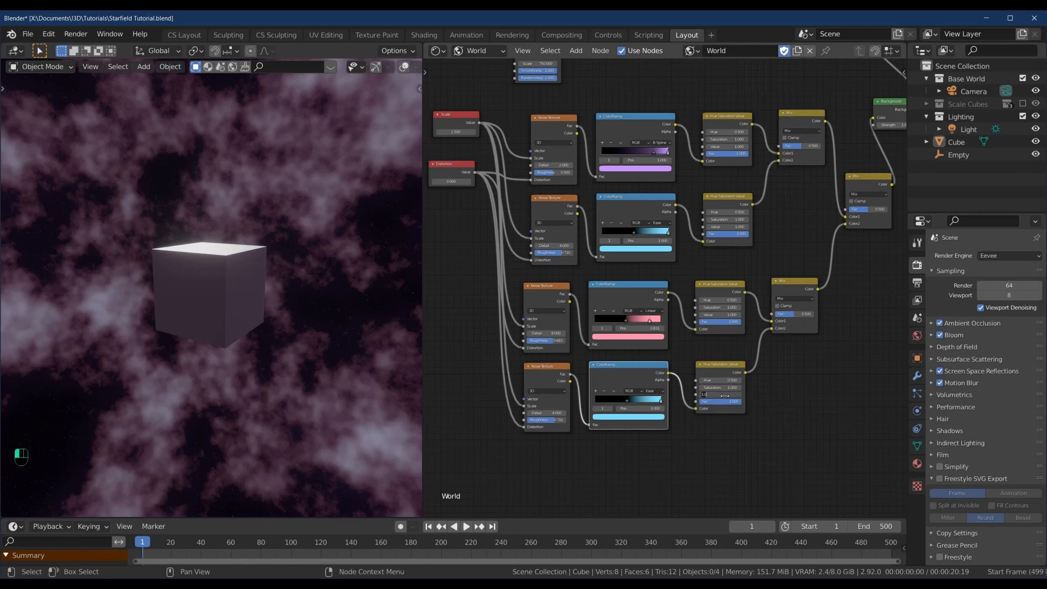
click(762, 406)
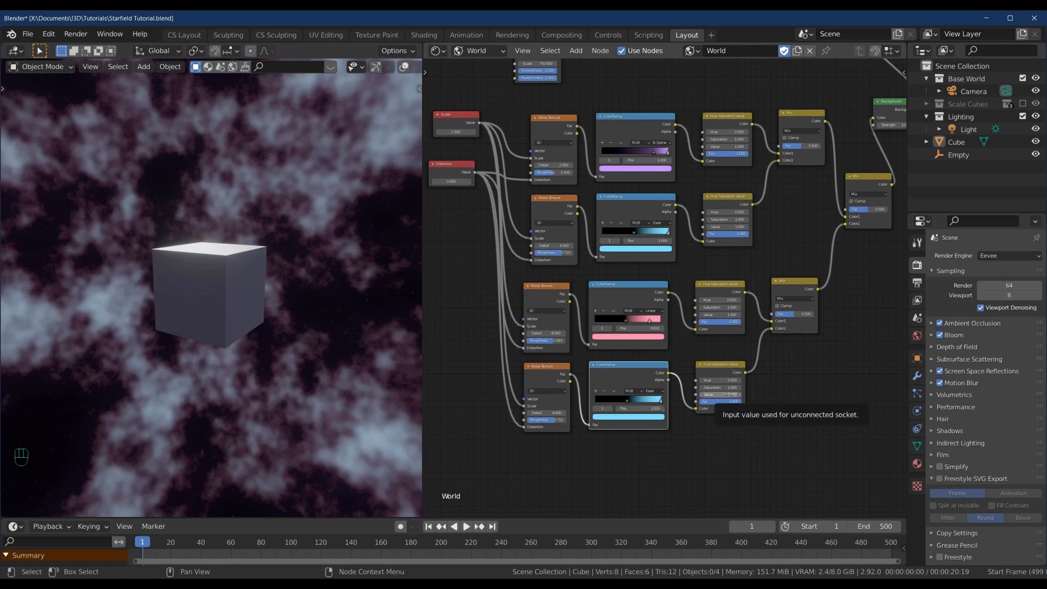
drag(729, 394, 774, 394)
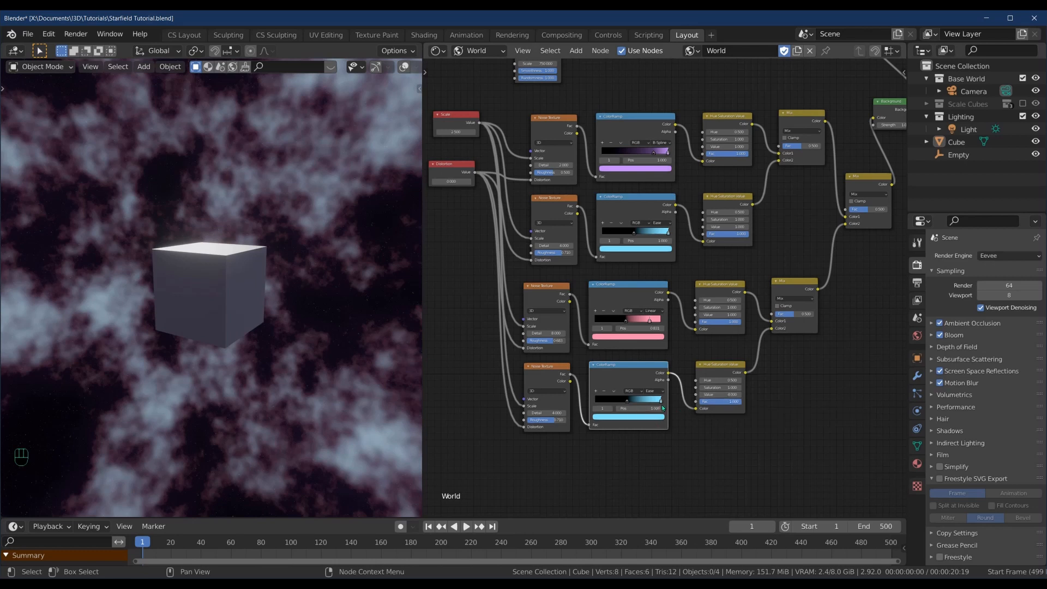
Set the fourth chain's Noise Texture to Detail 16 and Roughness 1
click(616, 417)
click(553, 414)
key(BackSpace)
text(16)
key(Return)
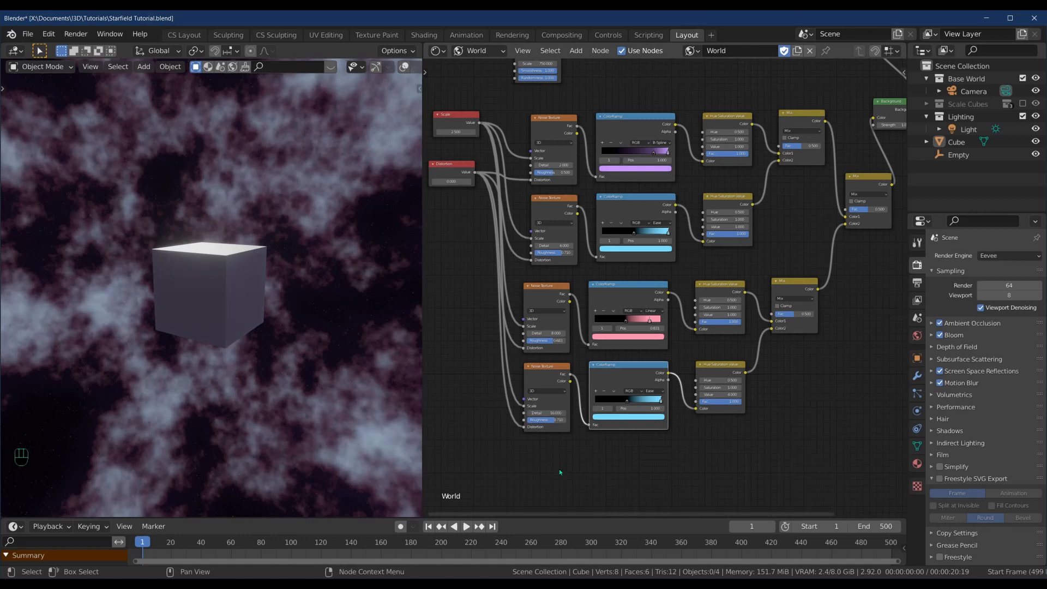
drag(551, 423, 578, 428)
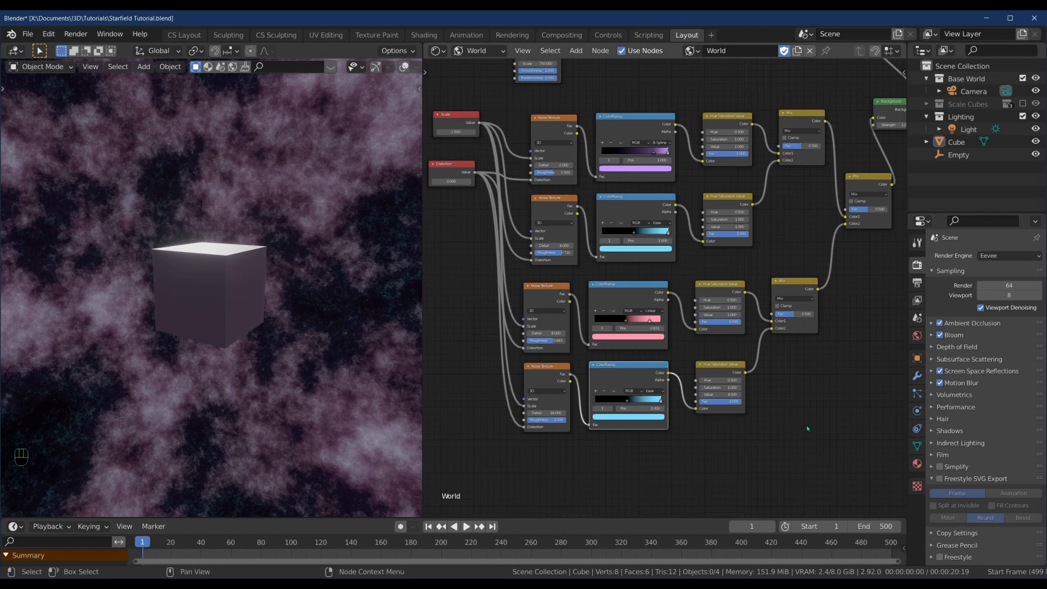
Add an Emission node and connect the fourth chain's Hue Saturation Value color to its Color
middle_drag(849, 365, 681, 406)
key(shift+a)
click(744, 387)
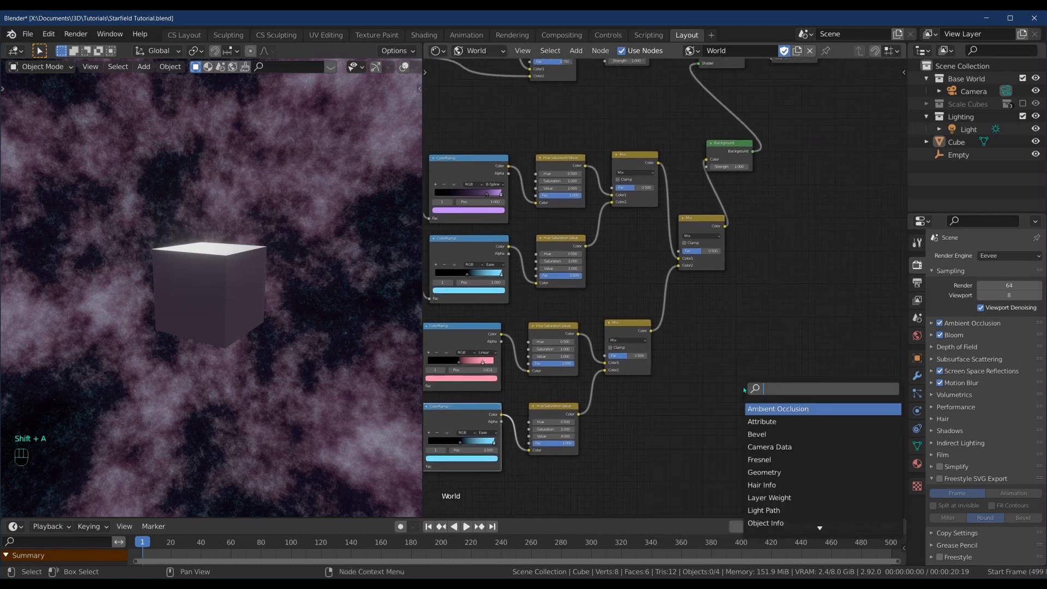
text(emi)
key(Return)
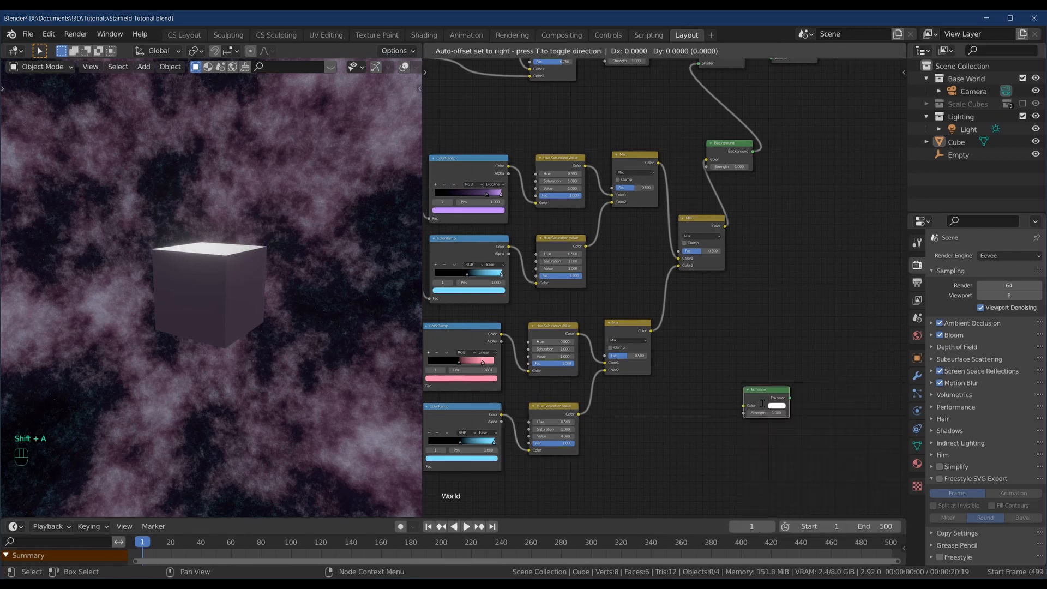
click(669, 400)
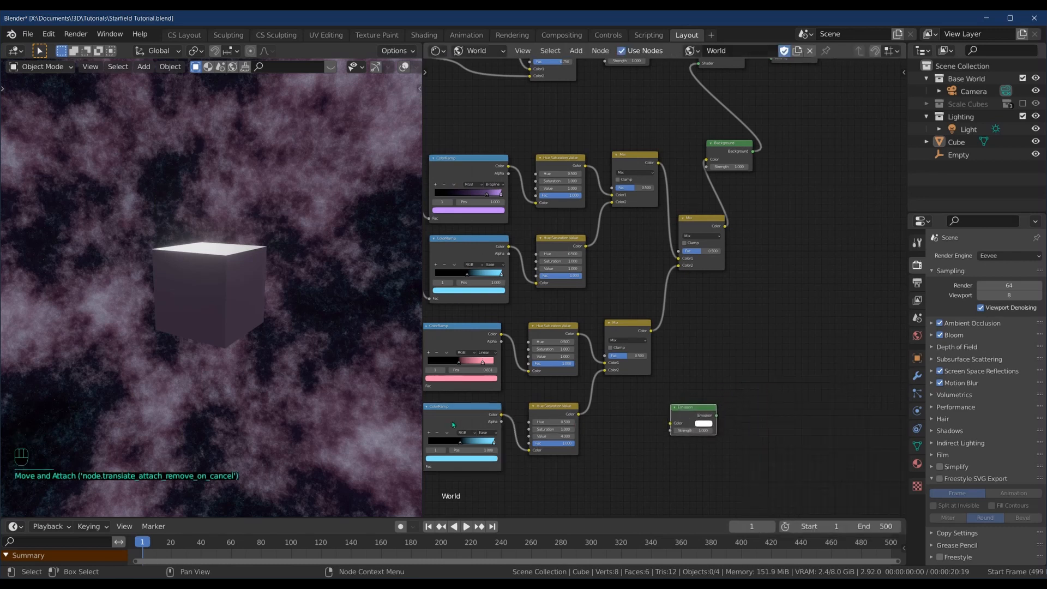
click(561, 413)
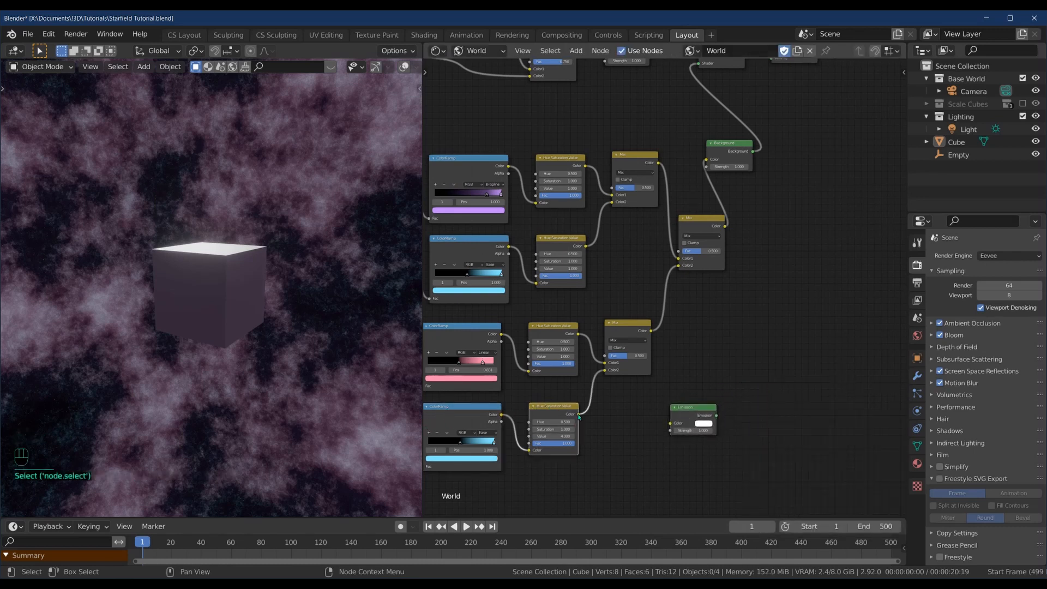
drag(578, 415, 670, 424)
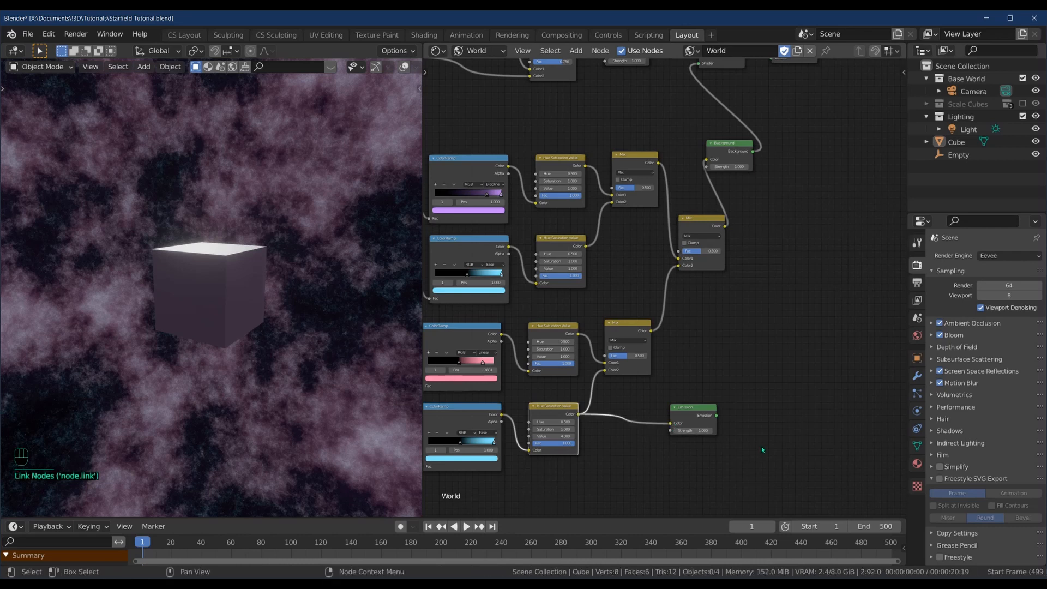
Insert a Mix Shader between the Add Shader and World Output, and connect the Emission to its second shader input
scroll(790, 223, down, 2)
drag(736, 130, 779, 129)
key(shift+a)
click(778, 181)
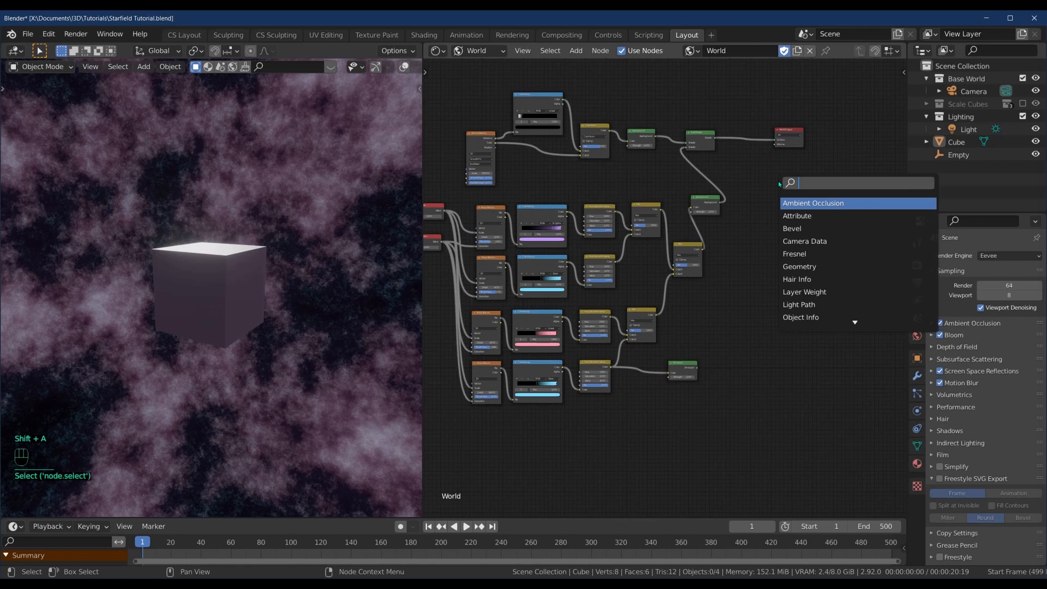
text(mix)
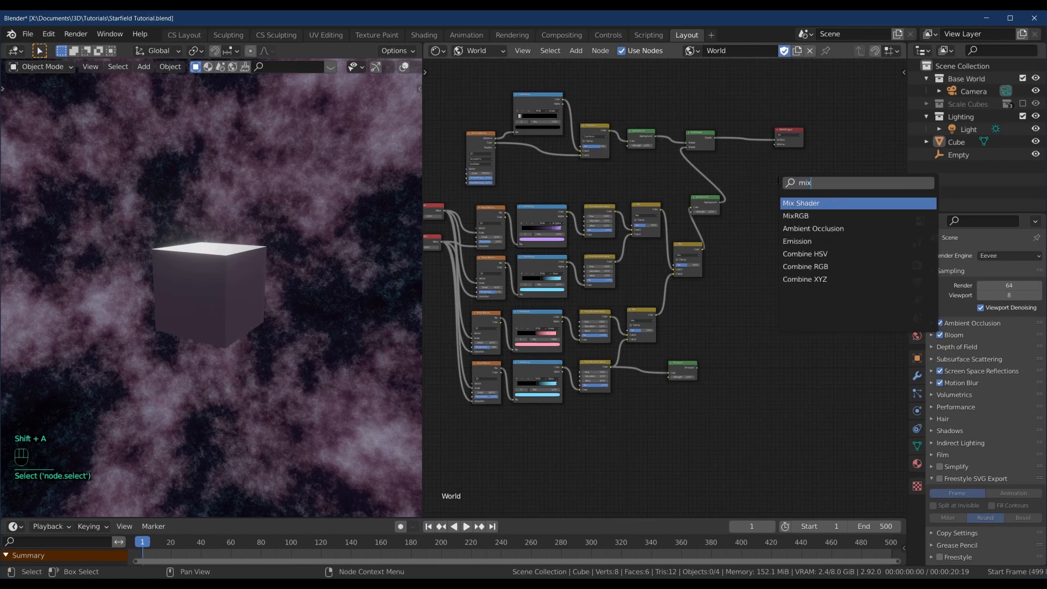
click(803, 201)
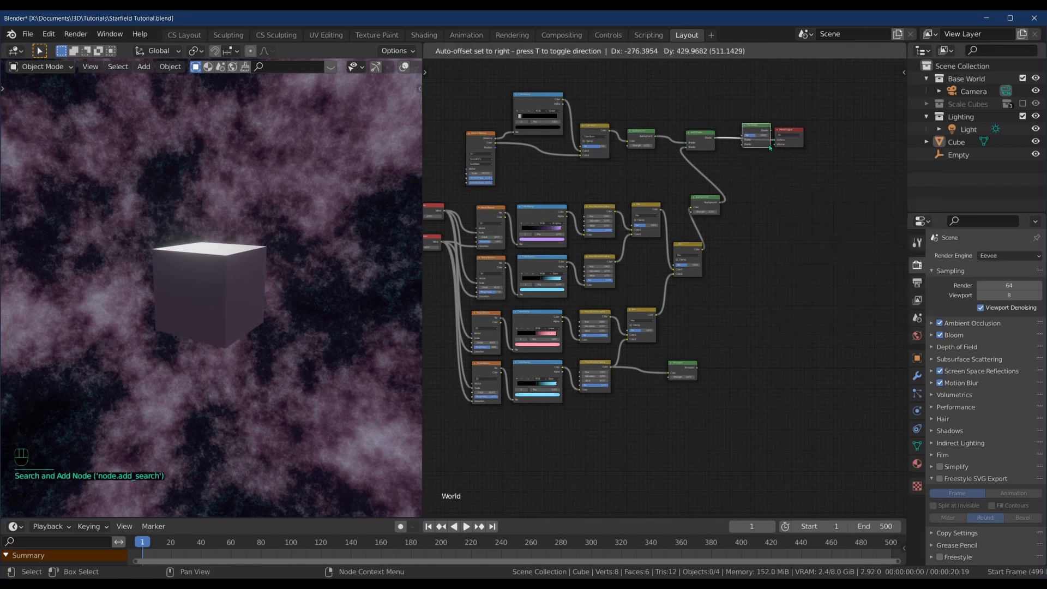
click(770, 147)
mouse_move(697, 371)
mouse_down()
mouse_move(709, 349)
mouse_move(751, 336)
mouse_move(678, 363)
mouse_move(756, 198)
mouse_move(744, 149)
mouse_up()
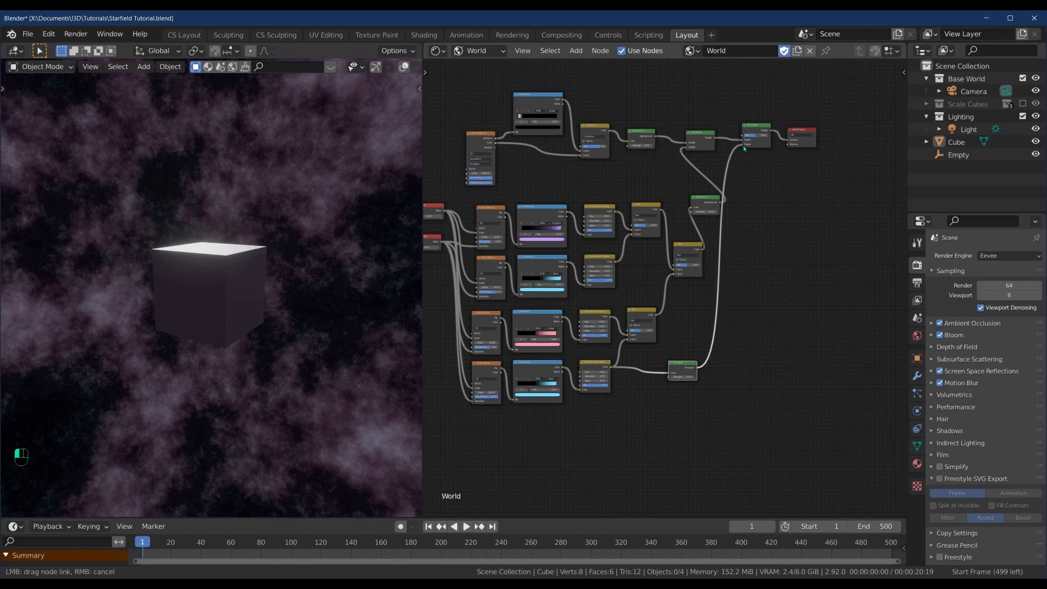
drag(745, 149, 745, 151)
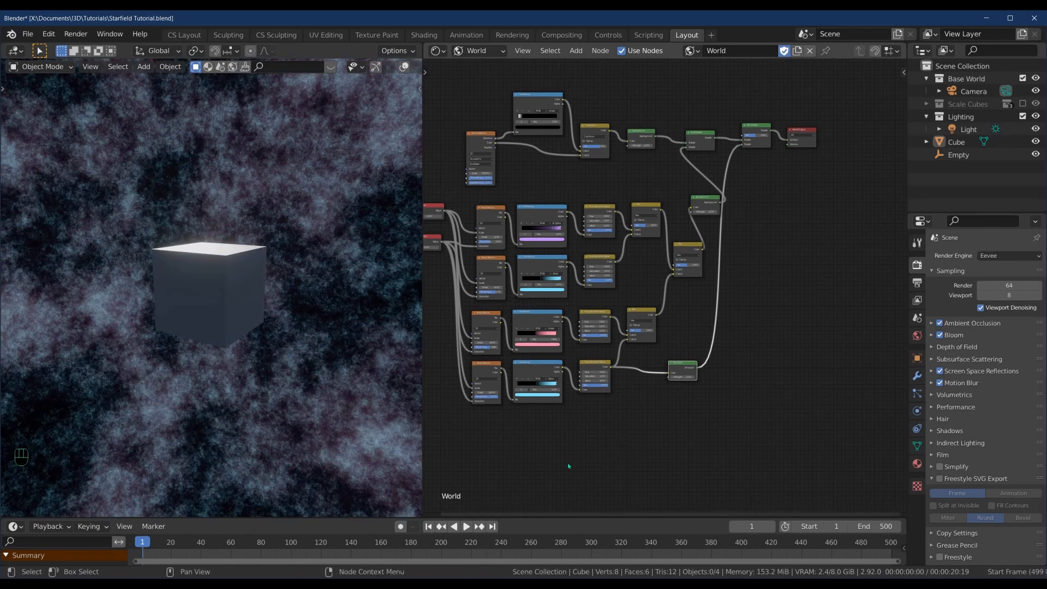
Move the black stop of the fourth chain's ColorRamp to about 0.525
middle_drag(556, 437, 637, 396)
scroll(577, 420, up, 4)
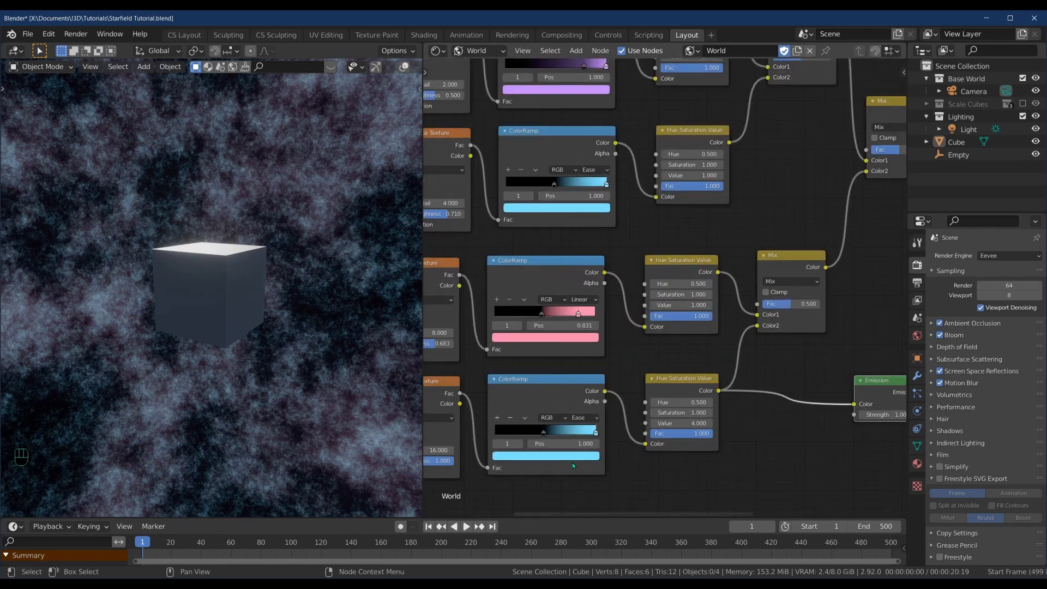
middle_drag(571, 462, 738, 382)
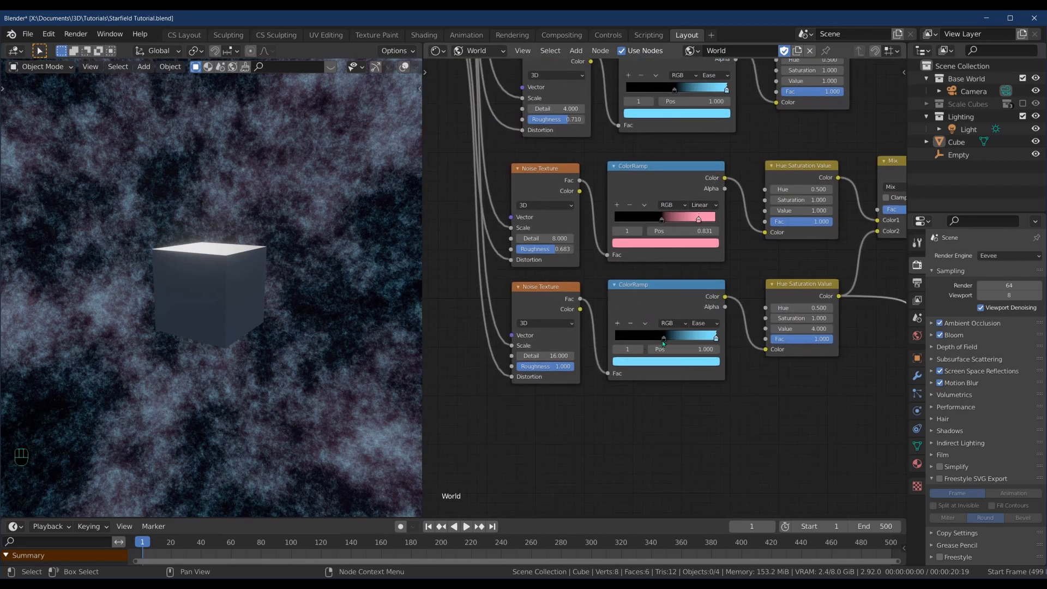
mouse_move(663, 341)
mouse_down()
mouse_move(677, 340)
mouse_move(667, 339)
mouse_up()
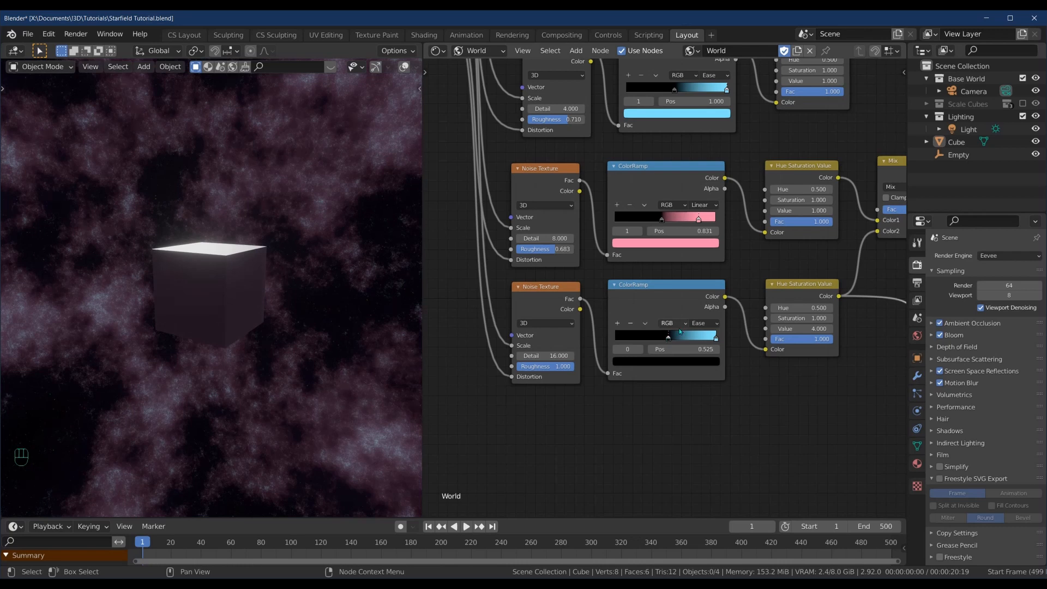
Set the fourth chain's ColorRamp interpolation to B-Spline and move its black stop to about 0.889
click(703, 323)
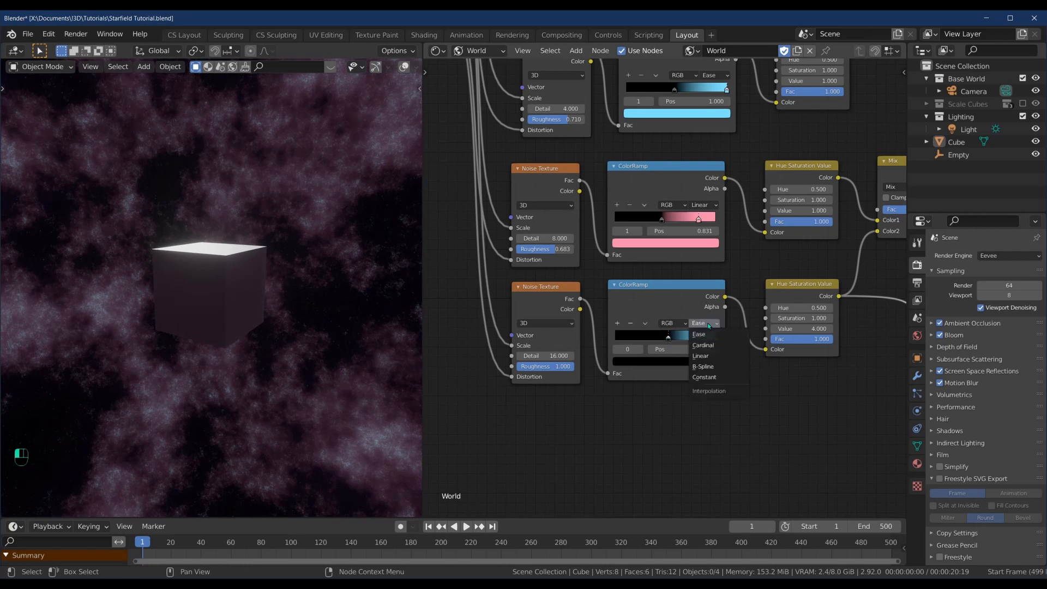
click(705, 367)
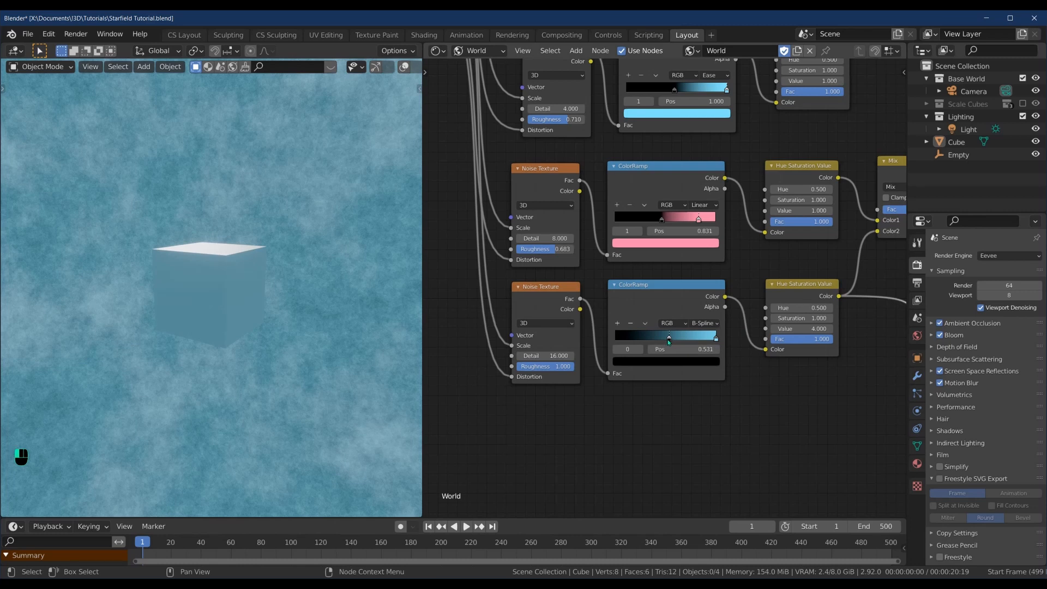
drag(668, 340, 706, 341)
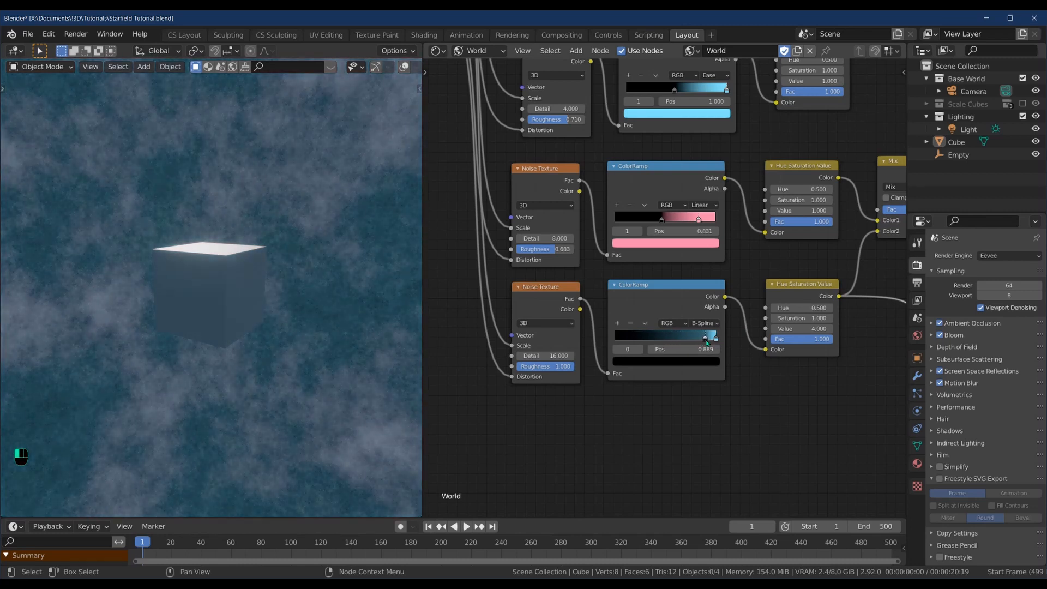
Add a middle stop to the fourth chain's ColorRamp at about 0.883 and reset its color to black
click(618, 324)
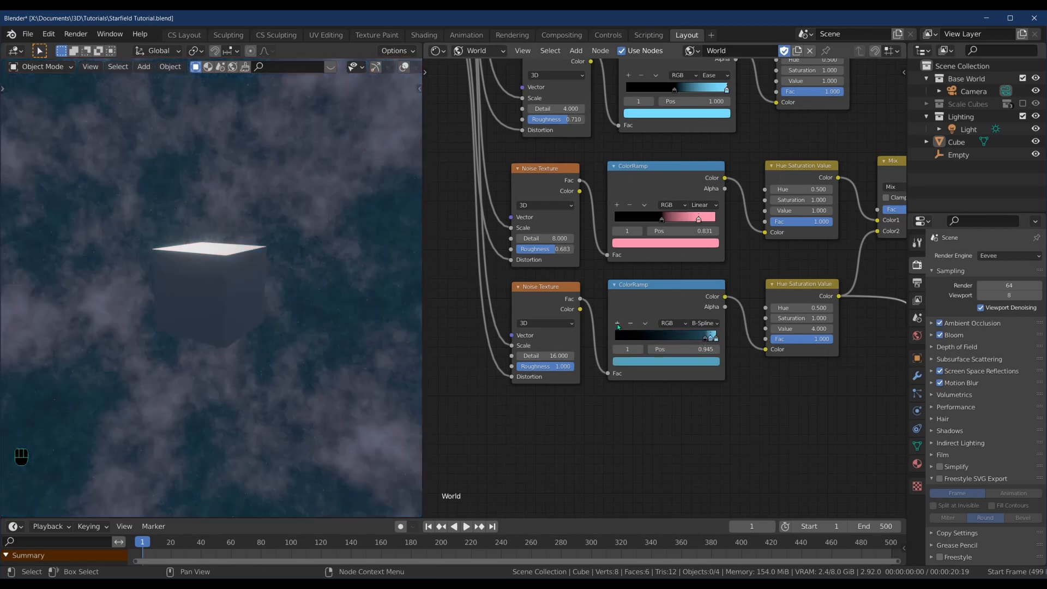
drag(706, 341, 703, 343)
click(690, 363)
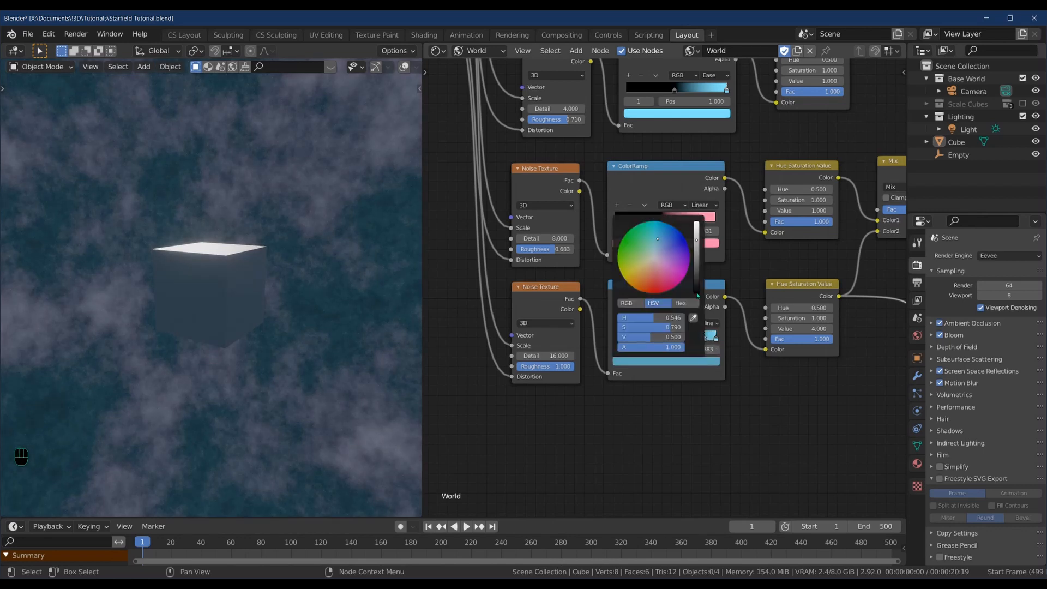
key(BackSpace)
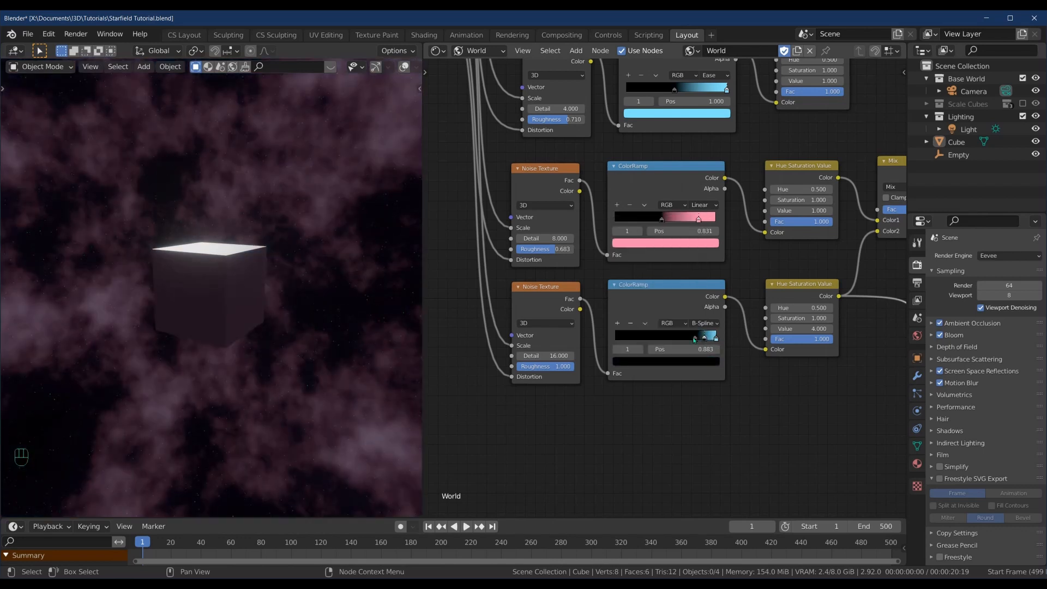
Shift the fourth ColorRamp's middle black stop towards the dark end and place the first black stop at about 0.525
drag(695, 340, 659, 341)
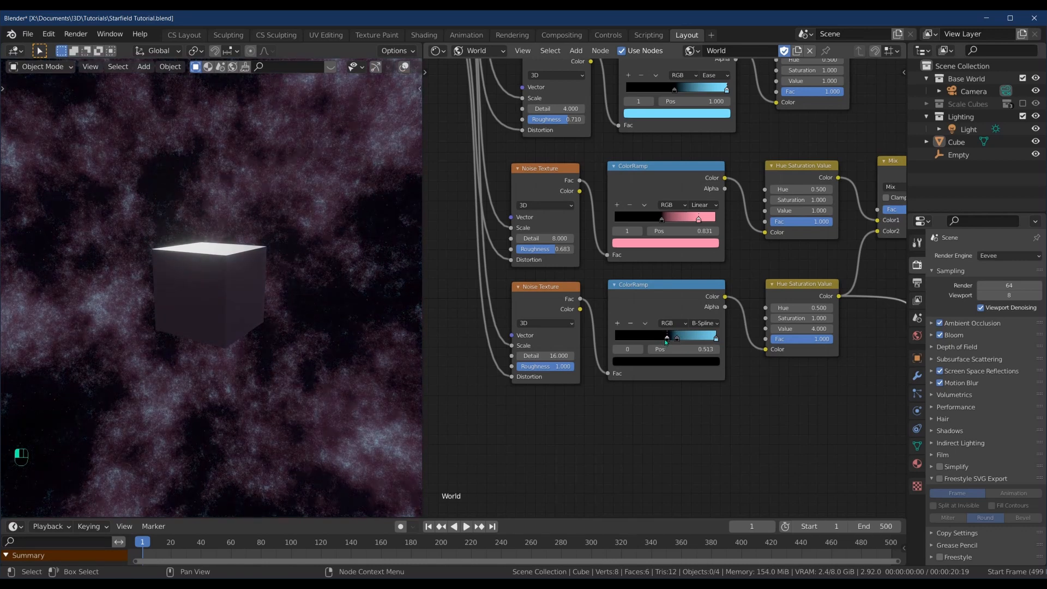
drag(667, 342, 667, 343)
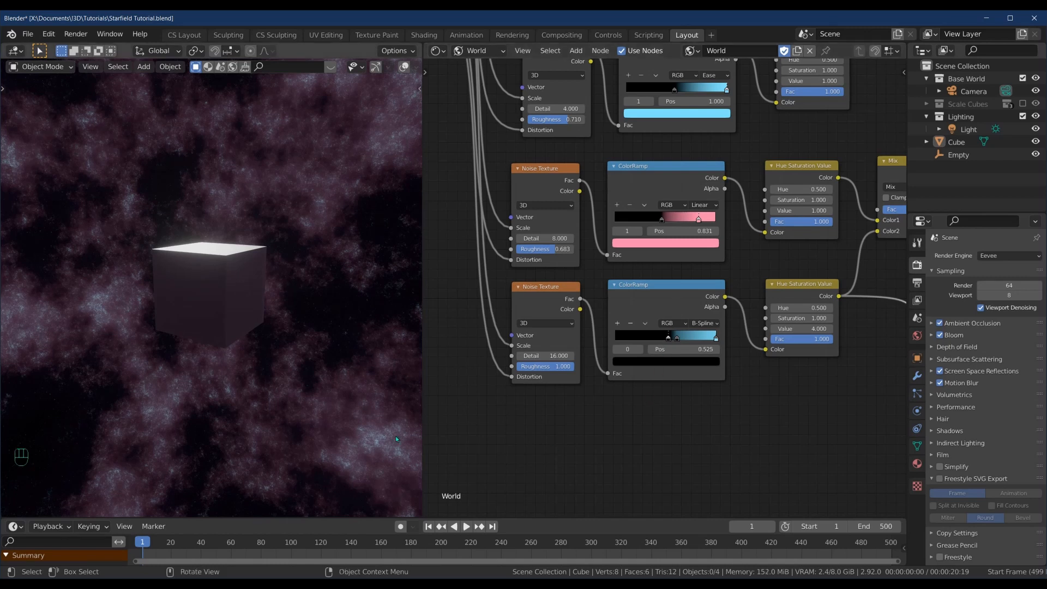
middle_drag(395, 436, 332, 359)
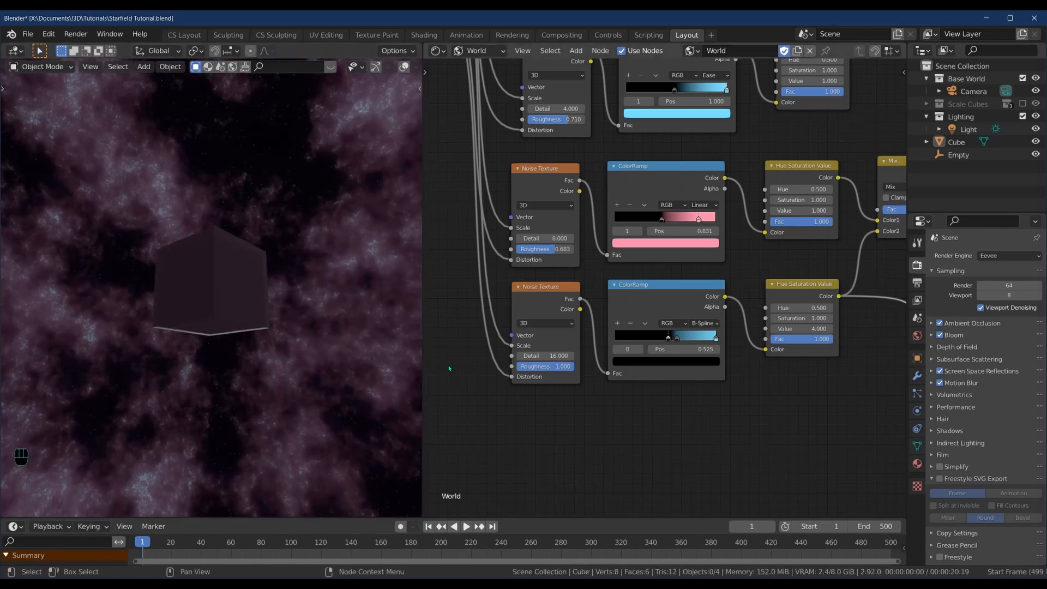
Set the Emission node's Strength to 20
middle_drag(749, 404, 564, 409)
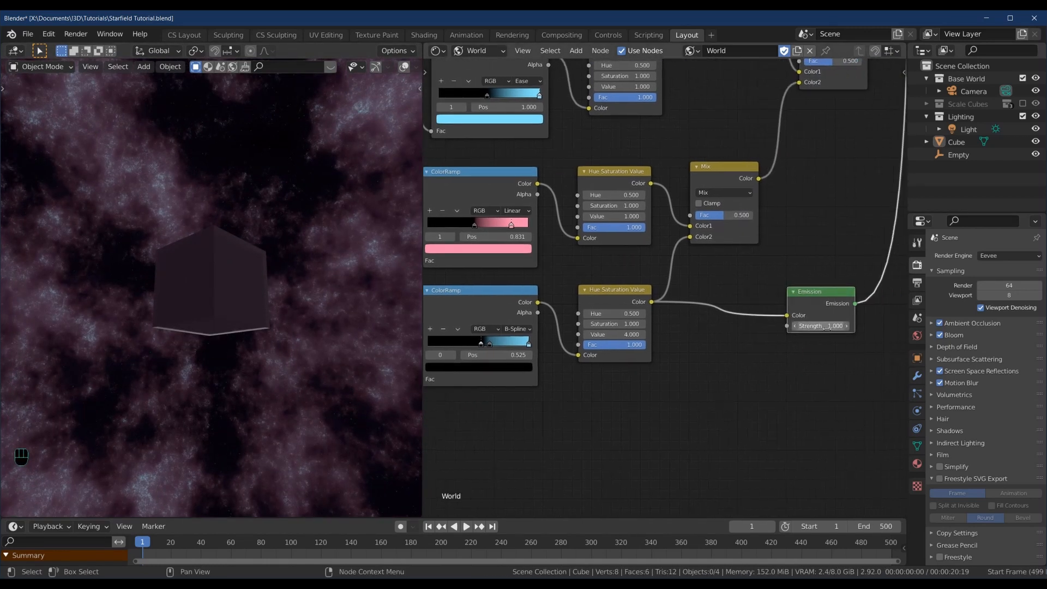
click(821, 326)
text(20)
key(Return)
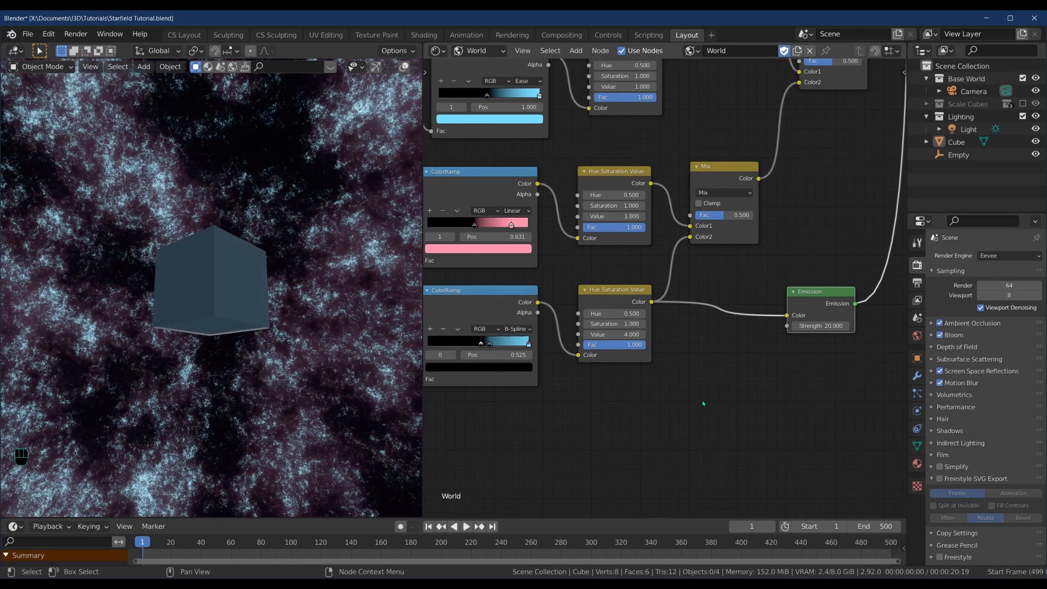
Fine-tune the fourth chain's ColorRamp with its first black stop at about 0.542 and the middle one at about 0.671
middle_drag(597, 419, 646, 393)
mouse_move(573, 352)
mouse_down()
mouse_move(595, 351)
mouse_move(581, 352)
mouse_up()
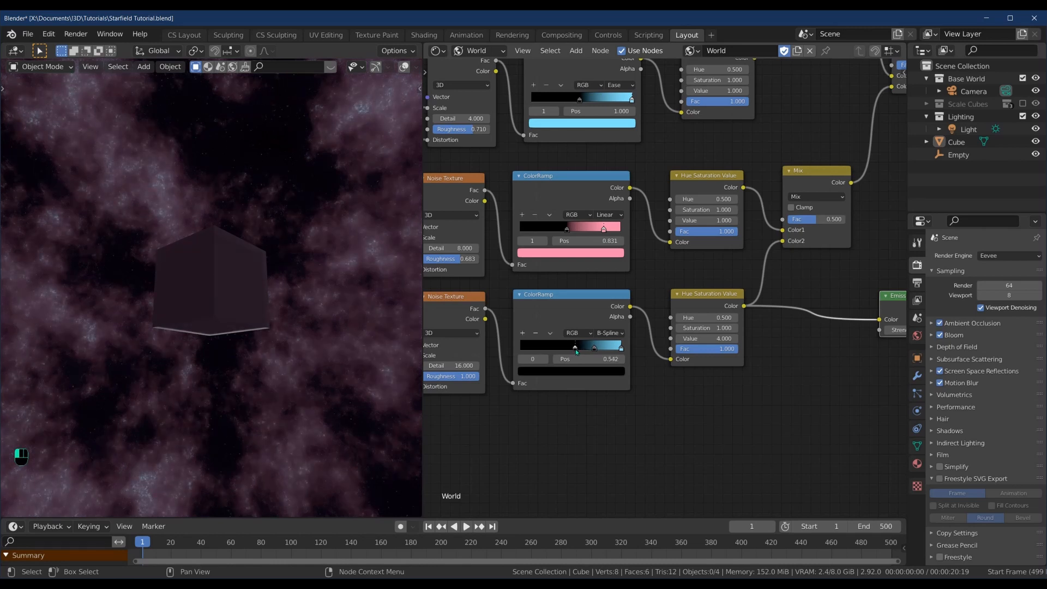
drag(595, 350, 586, 351)
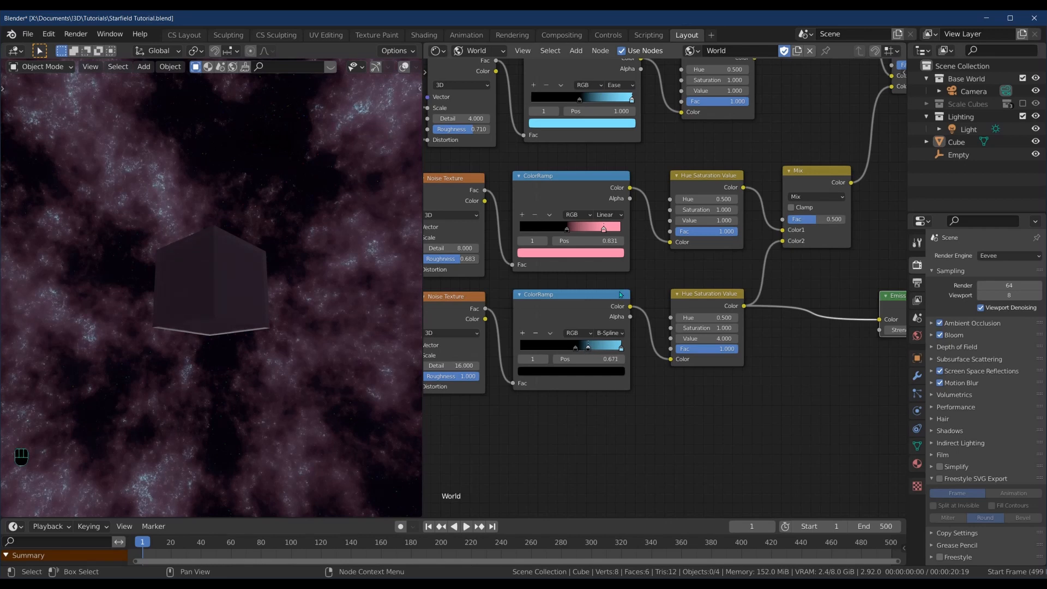
Nudge the black stop of the third chain's pink ColorRamp to about 0.466
middle_drag(620, 294, 732, 317)
click(679, 254)
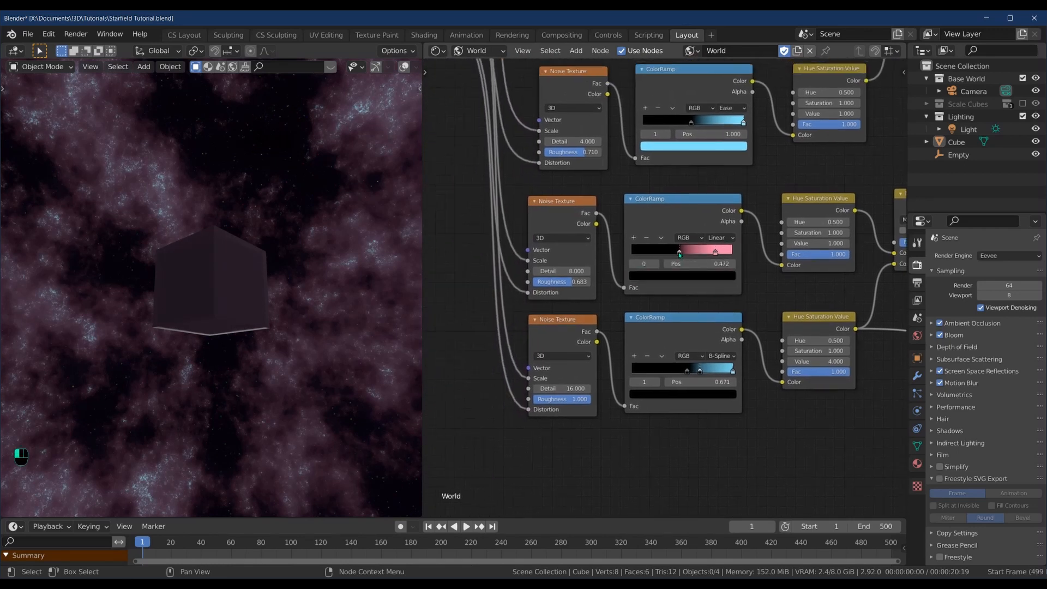
drag(681, 254, 678, 255)
Reposition the Distortion and Scale value nodes beside the middle of the four noise chains
middle_drag(500, 276, 526, 365)
scroll(525, 362, down, 3)
middle_drag(501, 280, 525, 319)
drag(519, 187, 511, 349)
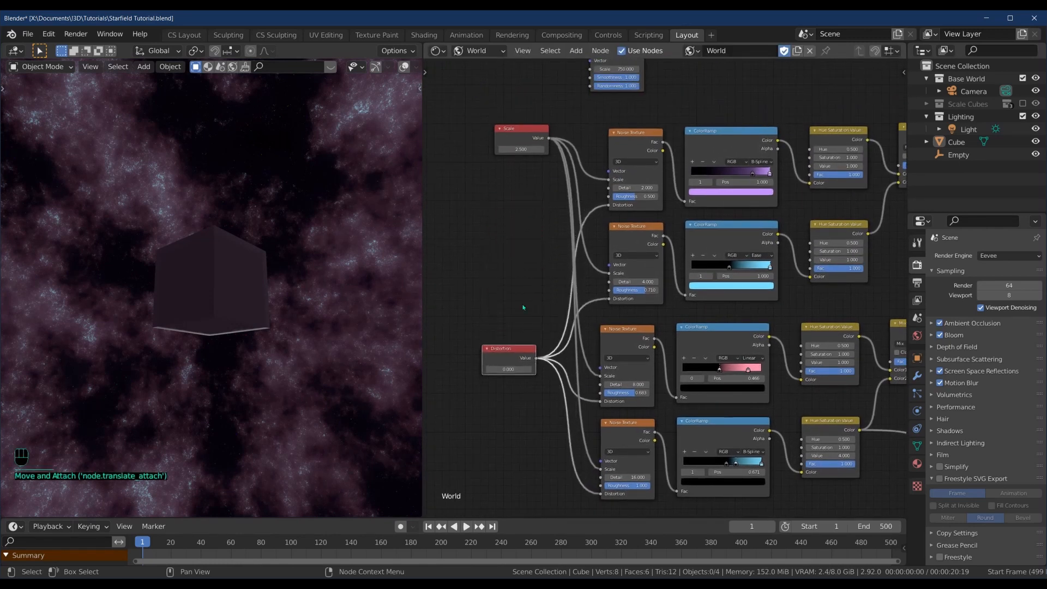
drag(518, 131, 499, 246)
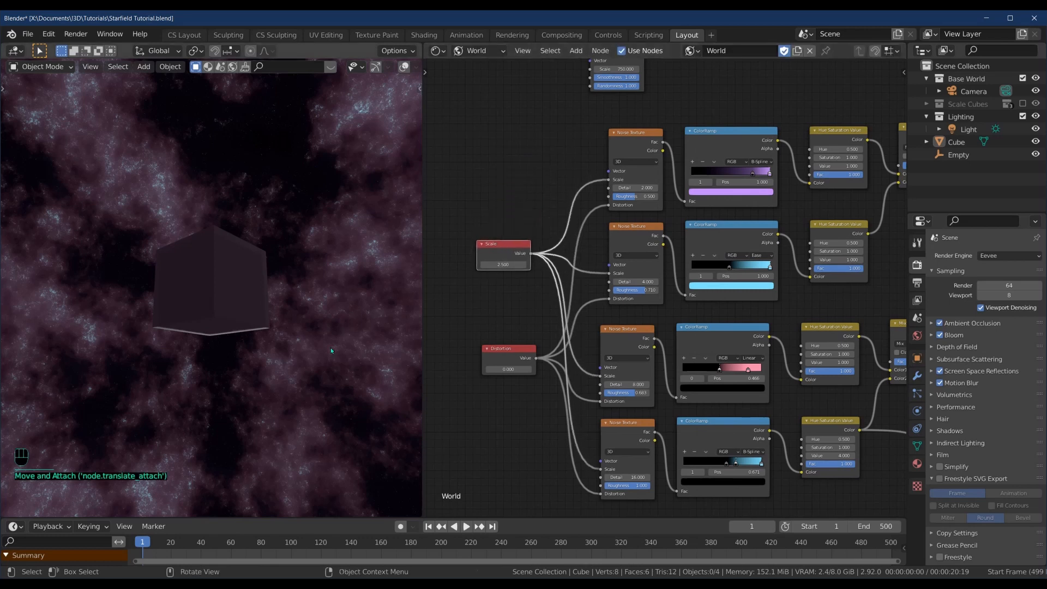
Try the nebula at a Scale value of 3, and settle on a Scale of 0.9
middle_drag(331, 348, 403, 312)
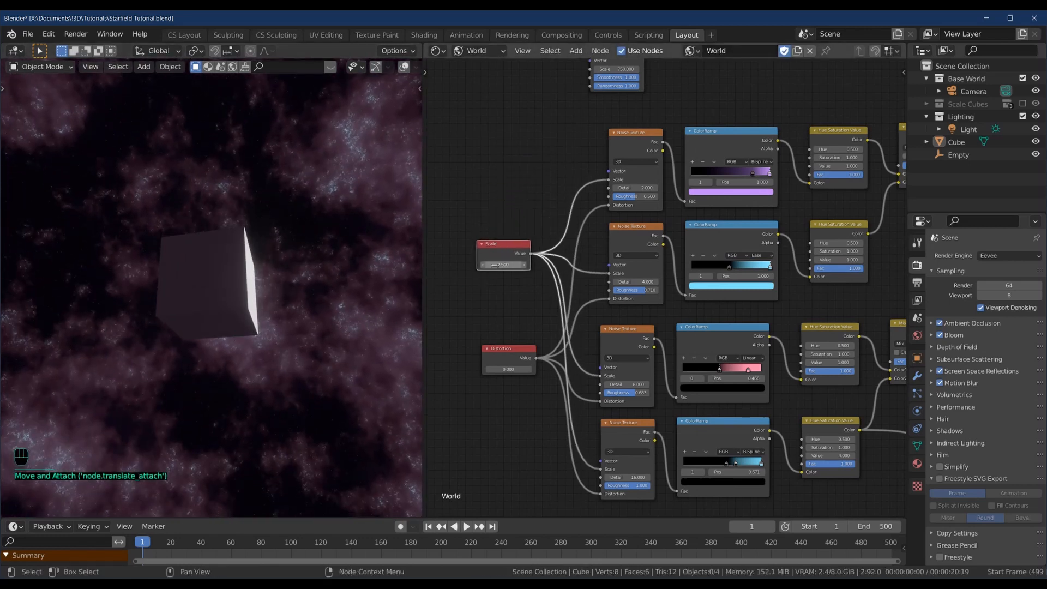
drag(494, 265, 503, 265)
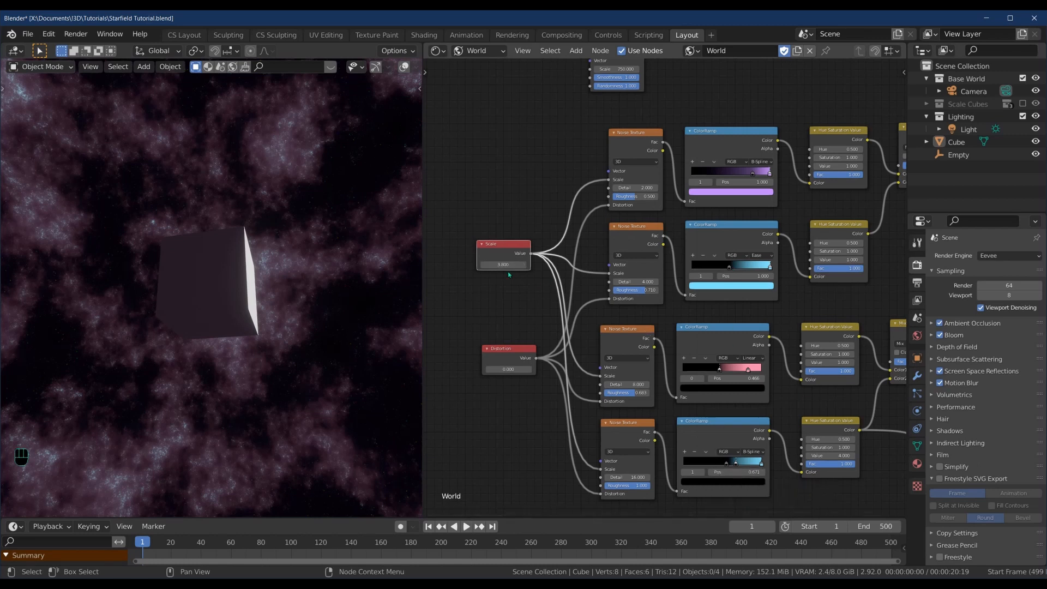
mouse_move(492, 264)
mouse_down()
mouse_move(504, 265)
mouse_move(482, 265)
mouse_up()
middle_drag(314, 312, 336, 326)
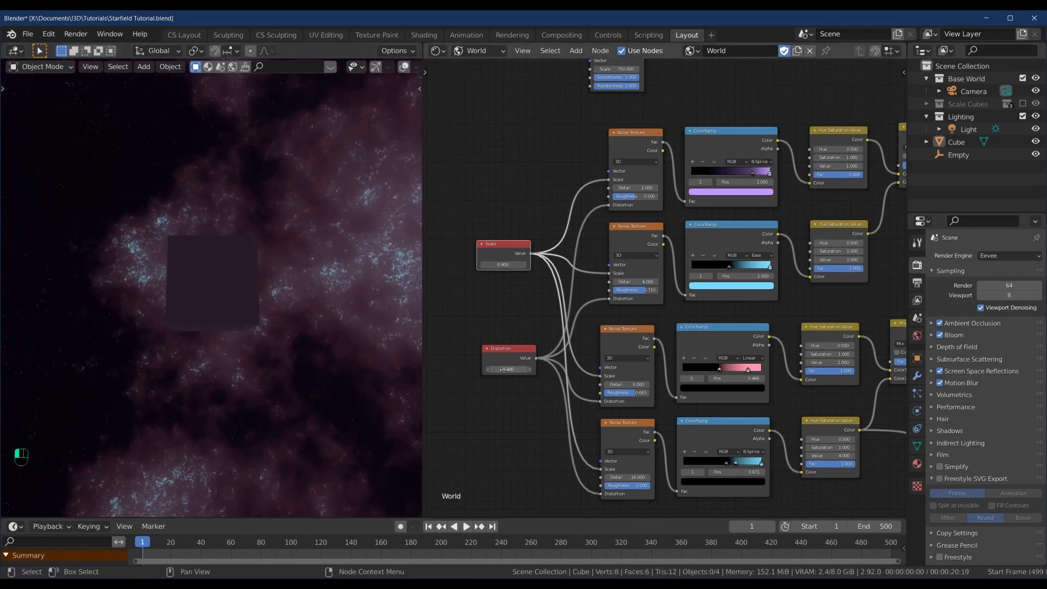
Set the shared Distortion value to 0.2
drag(503, 369, 504, 370)
middle_drag(322, 367, 164, 305)
click(529, 370)
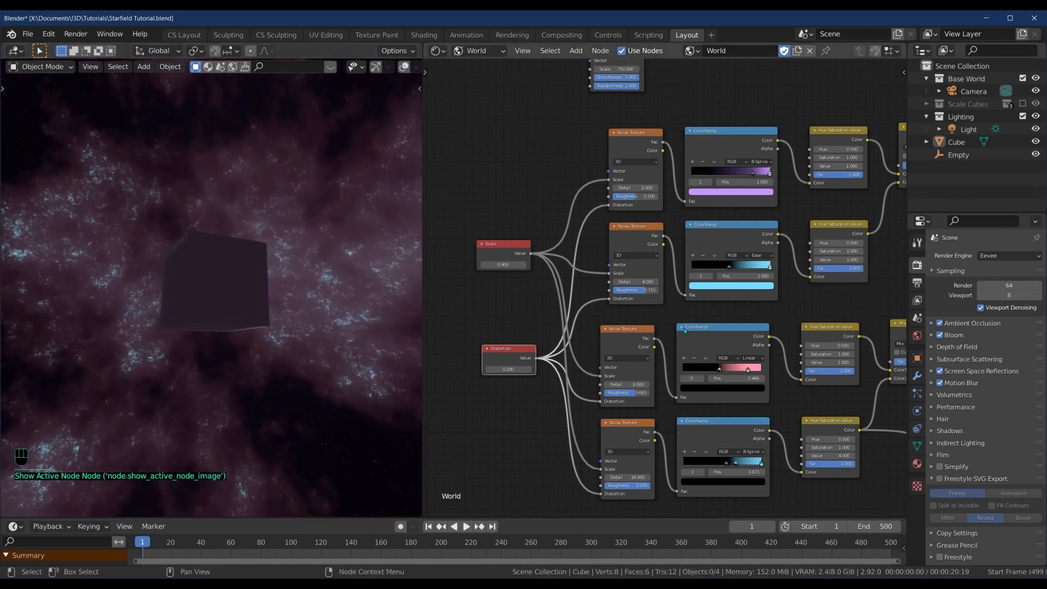
Move the second chain's ColorRamp black stop to about 0.475 and set its Hue Saturation Value node's Value to 2
drag(729, 267, 729, 271)
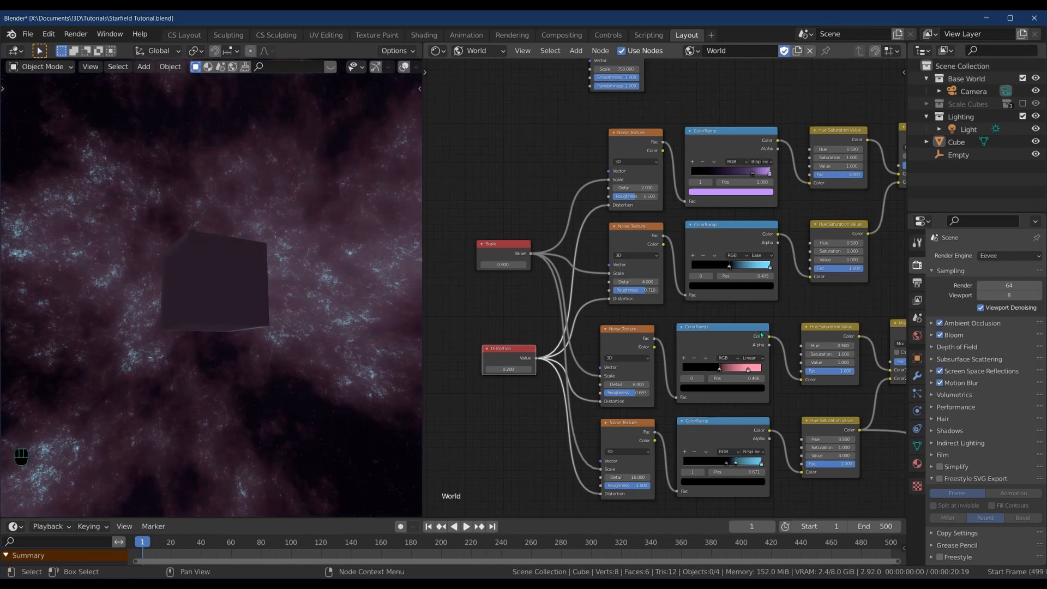
click(839, 260)
key(Return)
Set the Saturation of the first chain's Hue Saturation Value node to 2
click(840, 158)
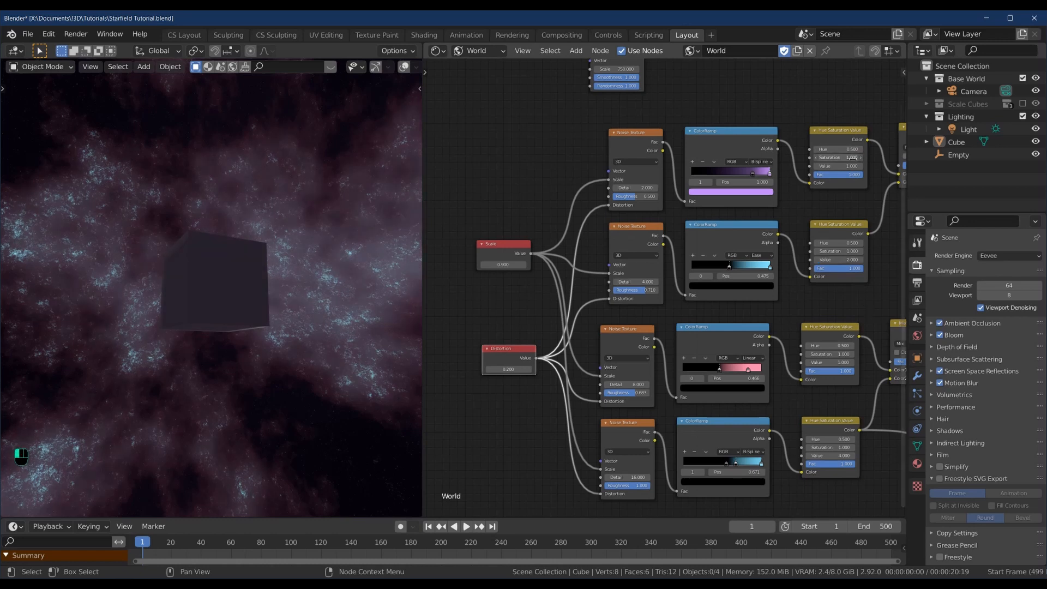
text(2)
key(Return)
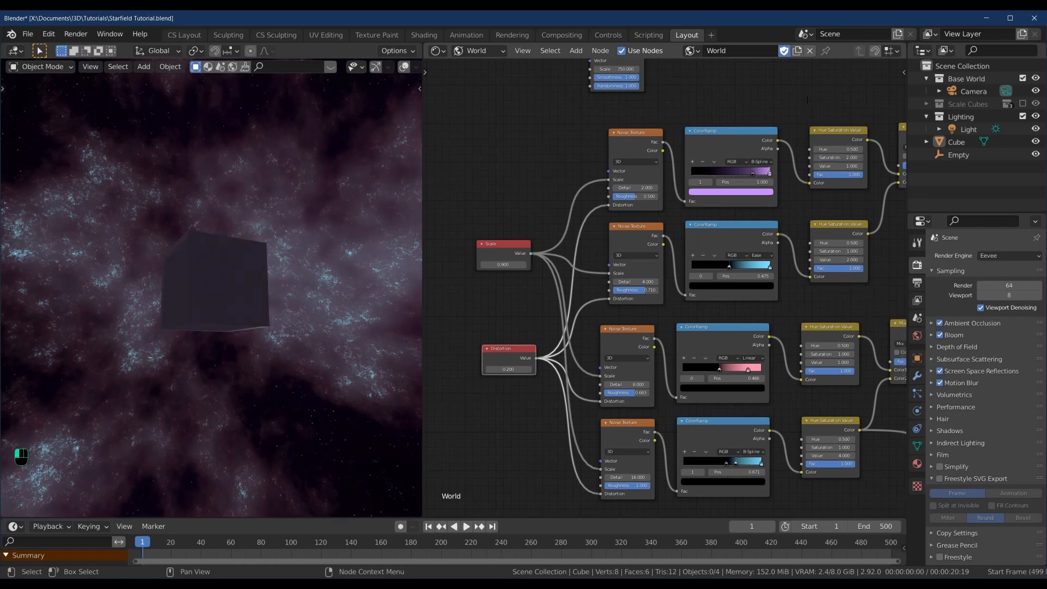
middle_drag(857, 318, 718, 294)
click(782, 321)
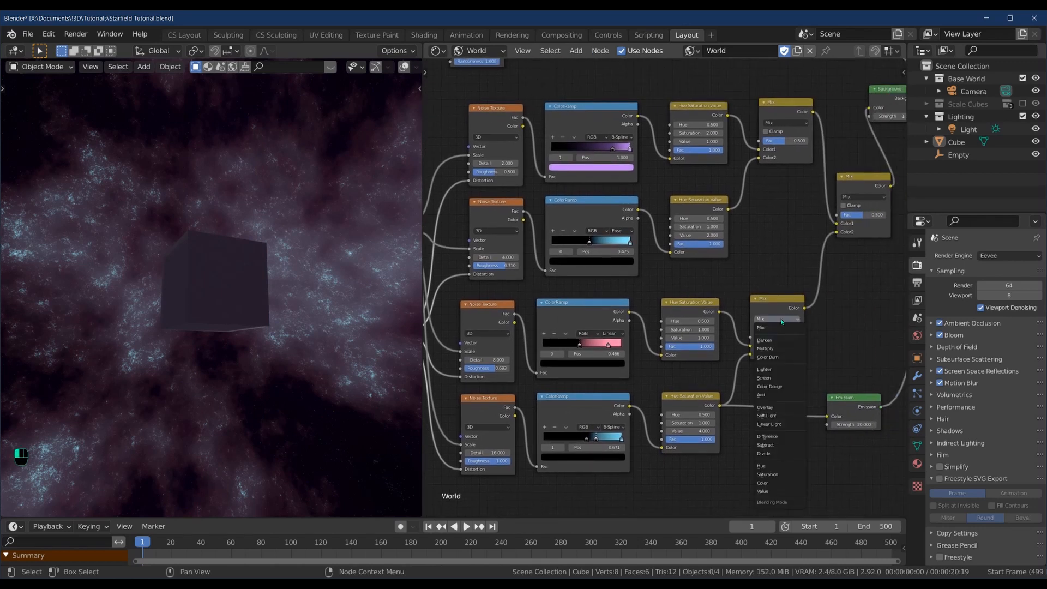
click(781, 233)
click(785, 109)
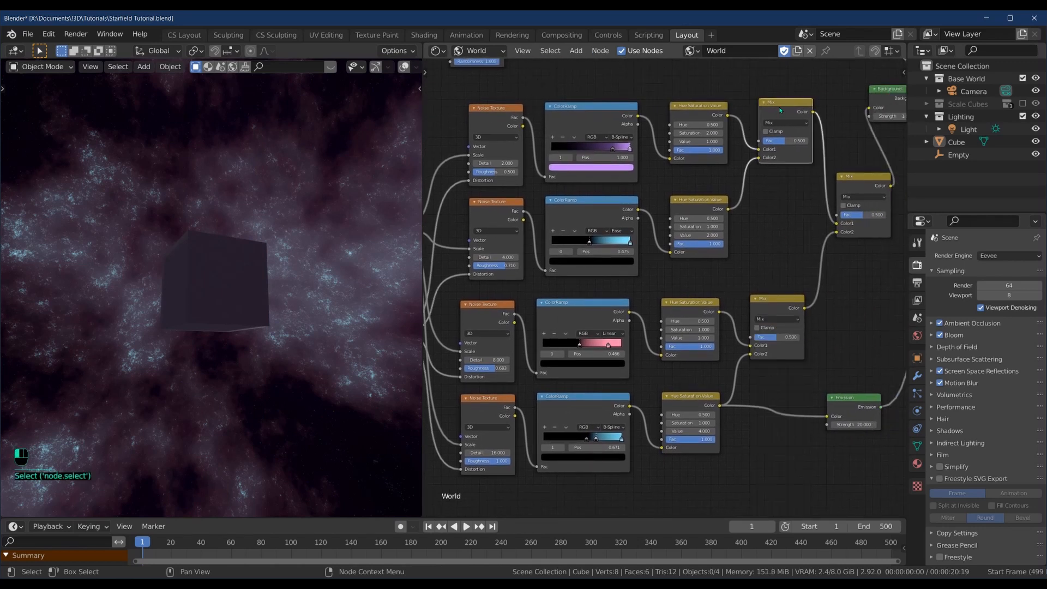
key(Home)
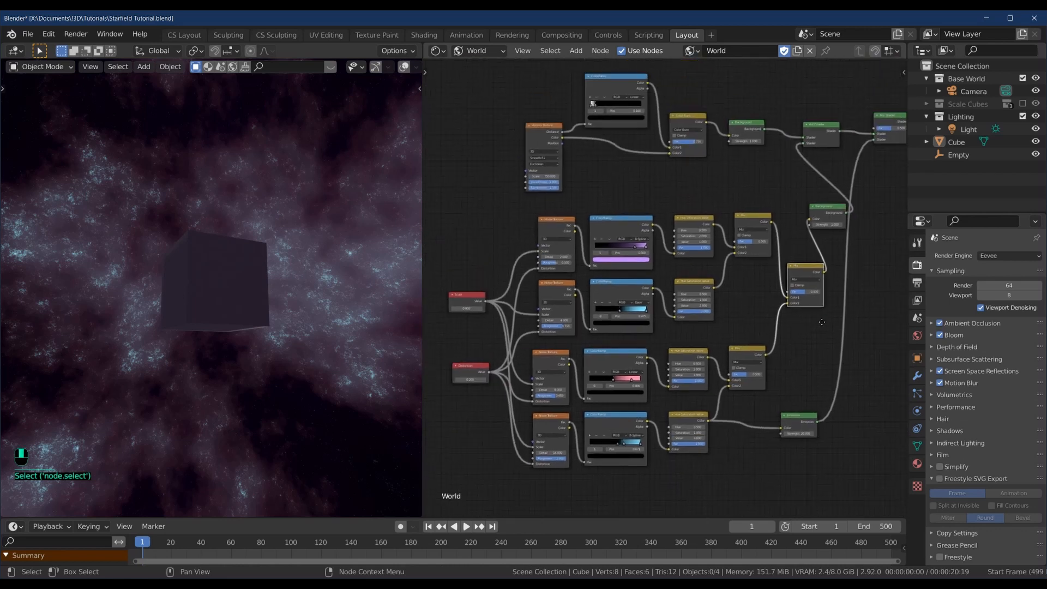
ctrl+middle_drag(816, 339, 837, 330)
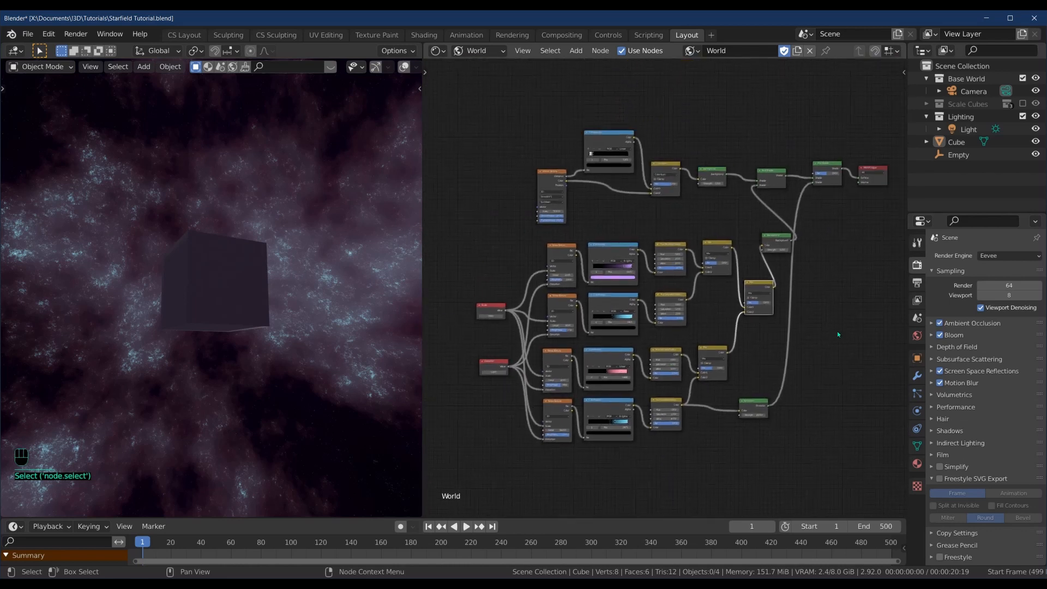